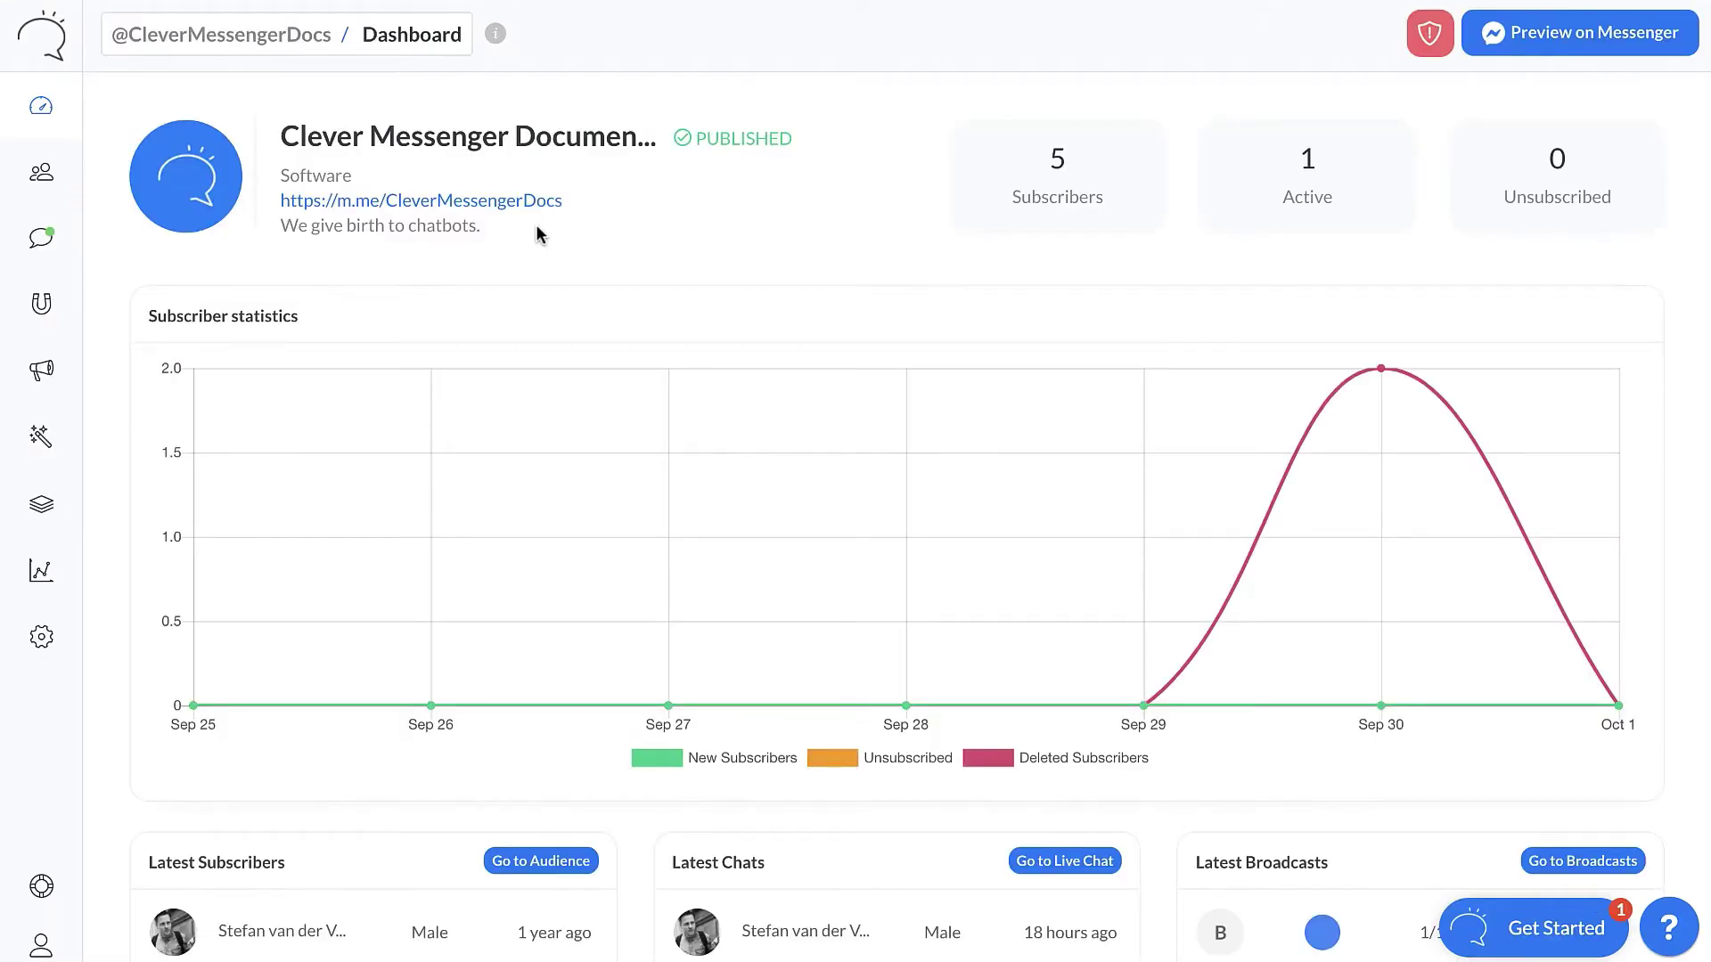
# Bring up the Settings flyout menu from the CleverMessengerDocs dashboard sidebar
pyautogui.click(42, 646)
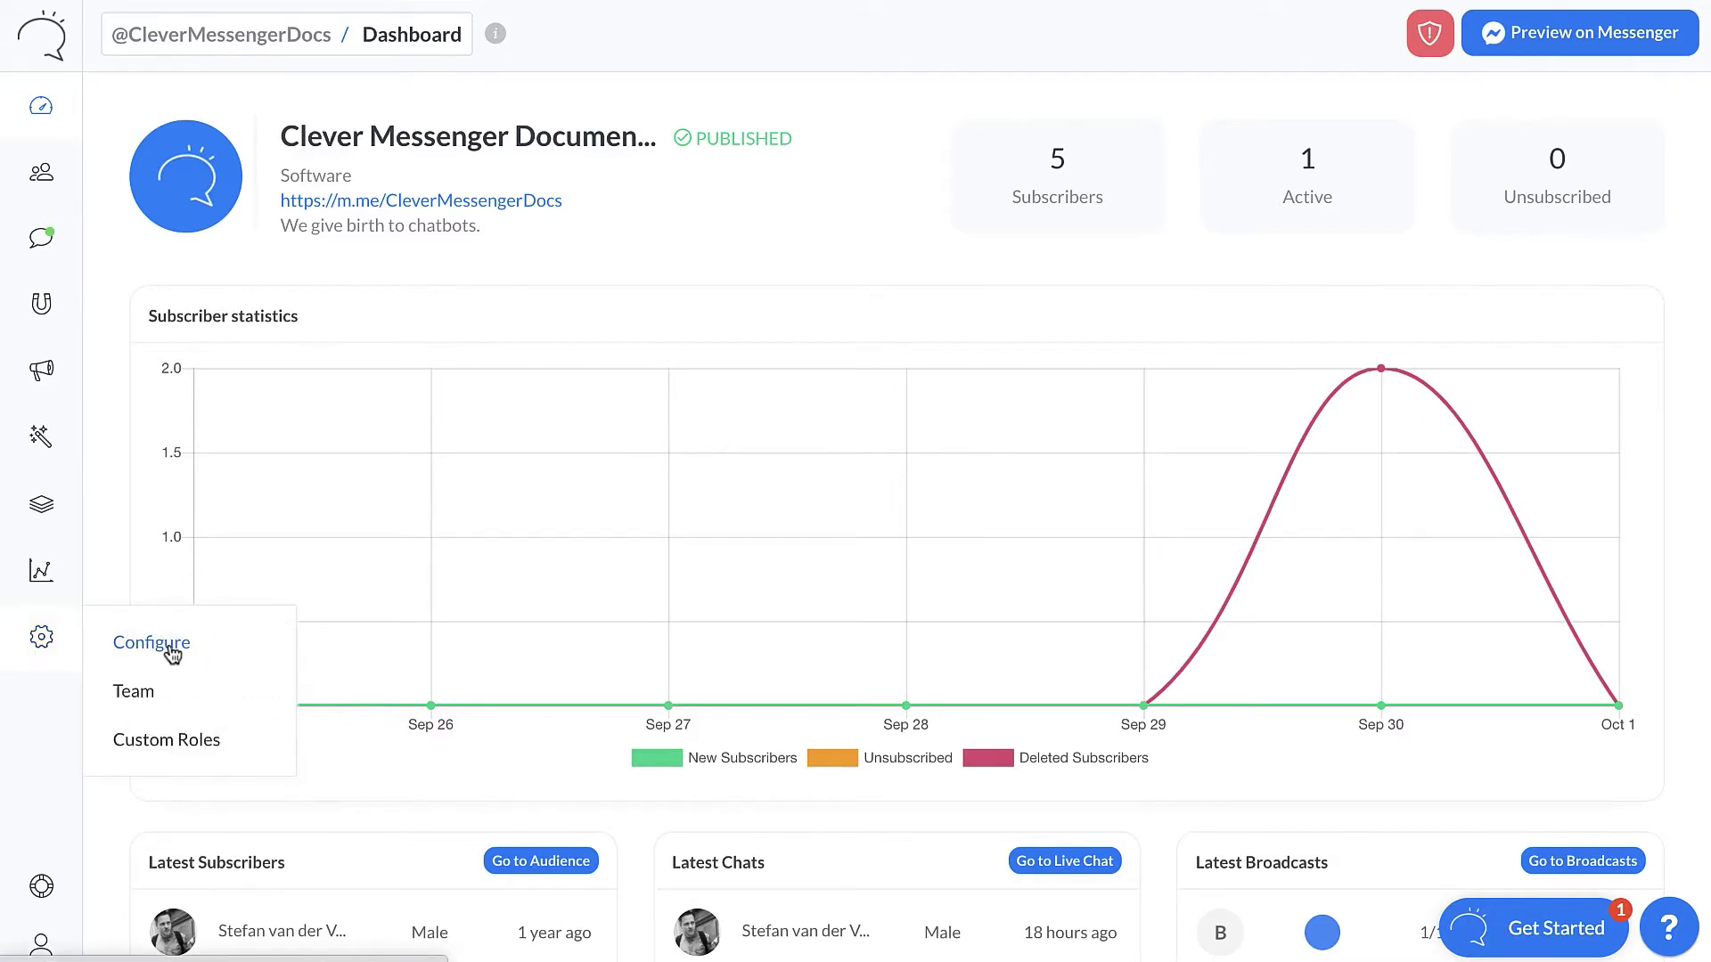
# Show the Configure page's Instagram settings with Ice Breakers, Story Mention and Default Reply sections
pyautogui.click(174, 652)
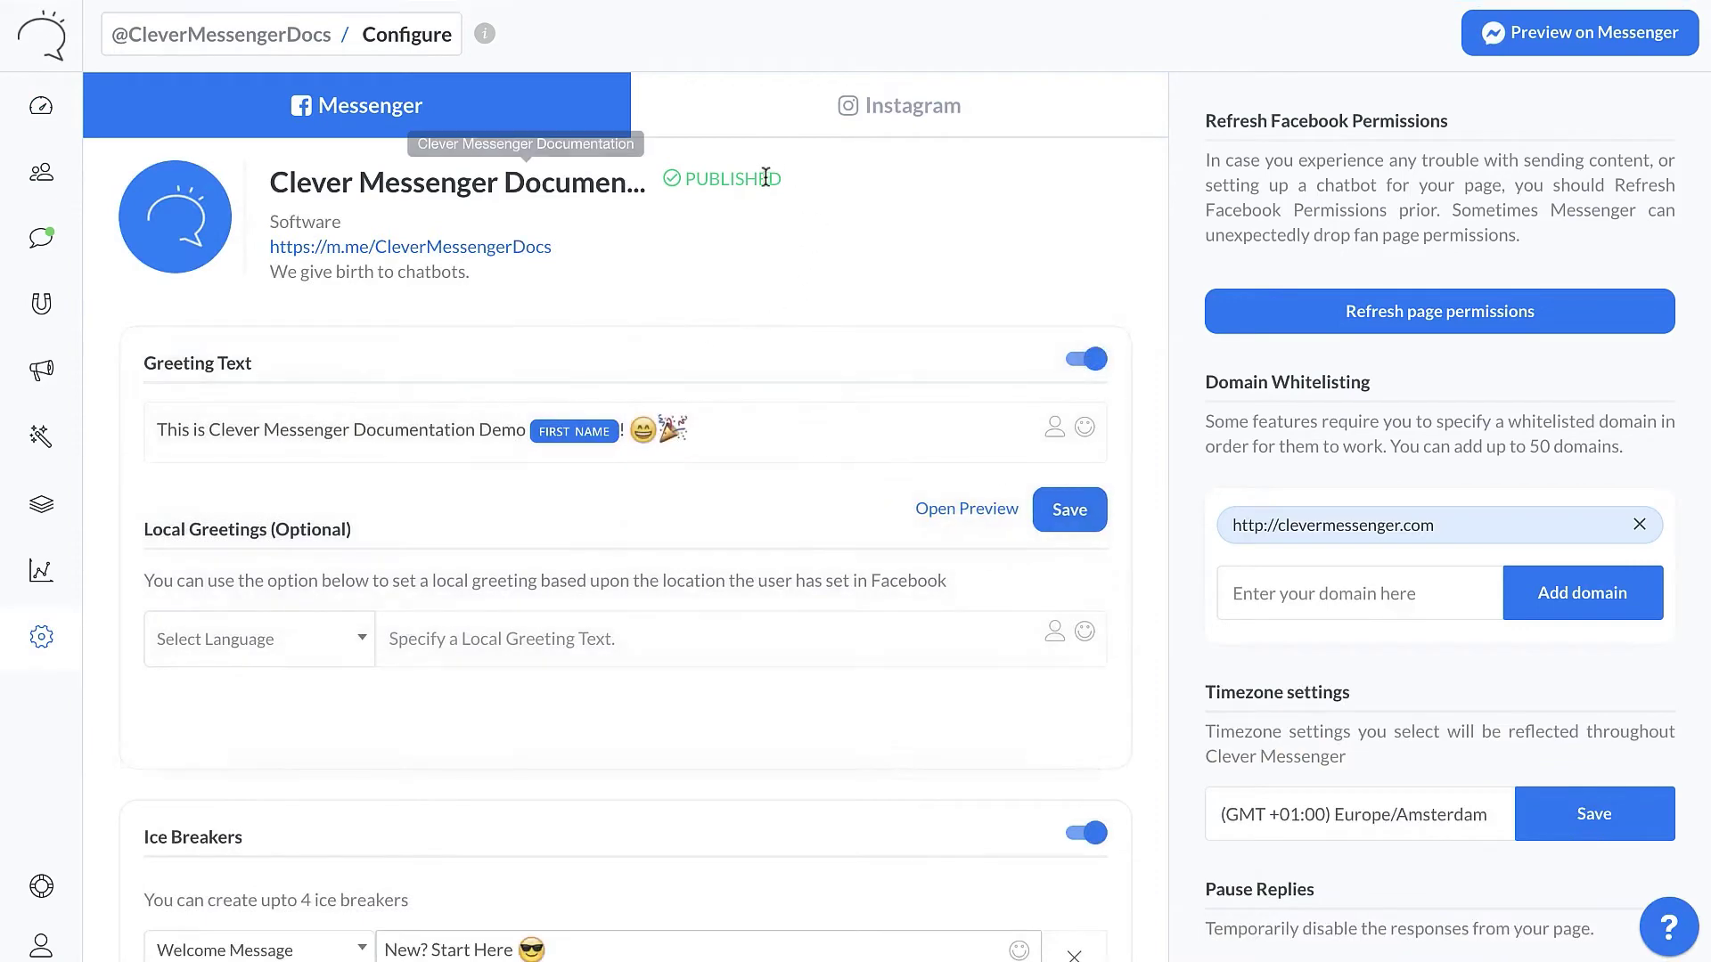
pyautogui.scroll(-2, 761, 177)
pyautogui.scroll(-5, 761, 179)
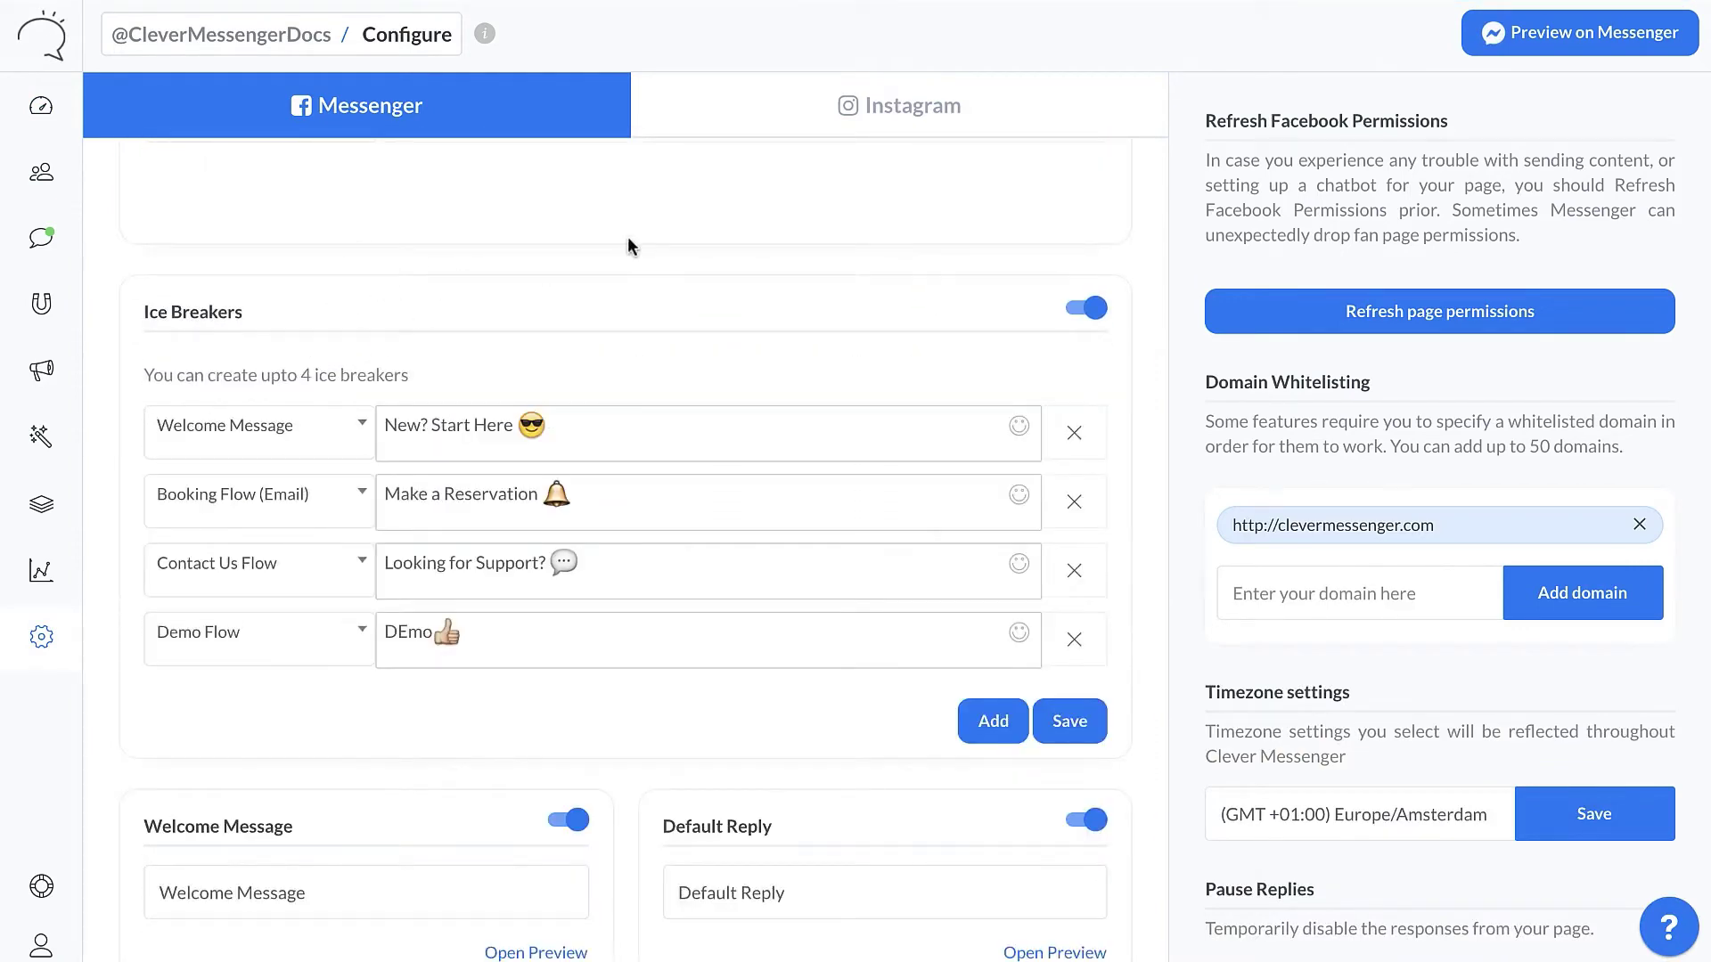
pyautogui.scroll(7, 649, 241)
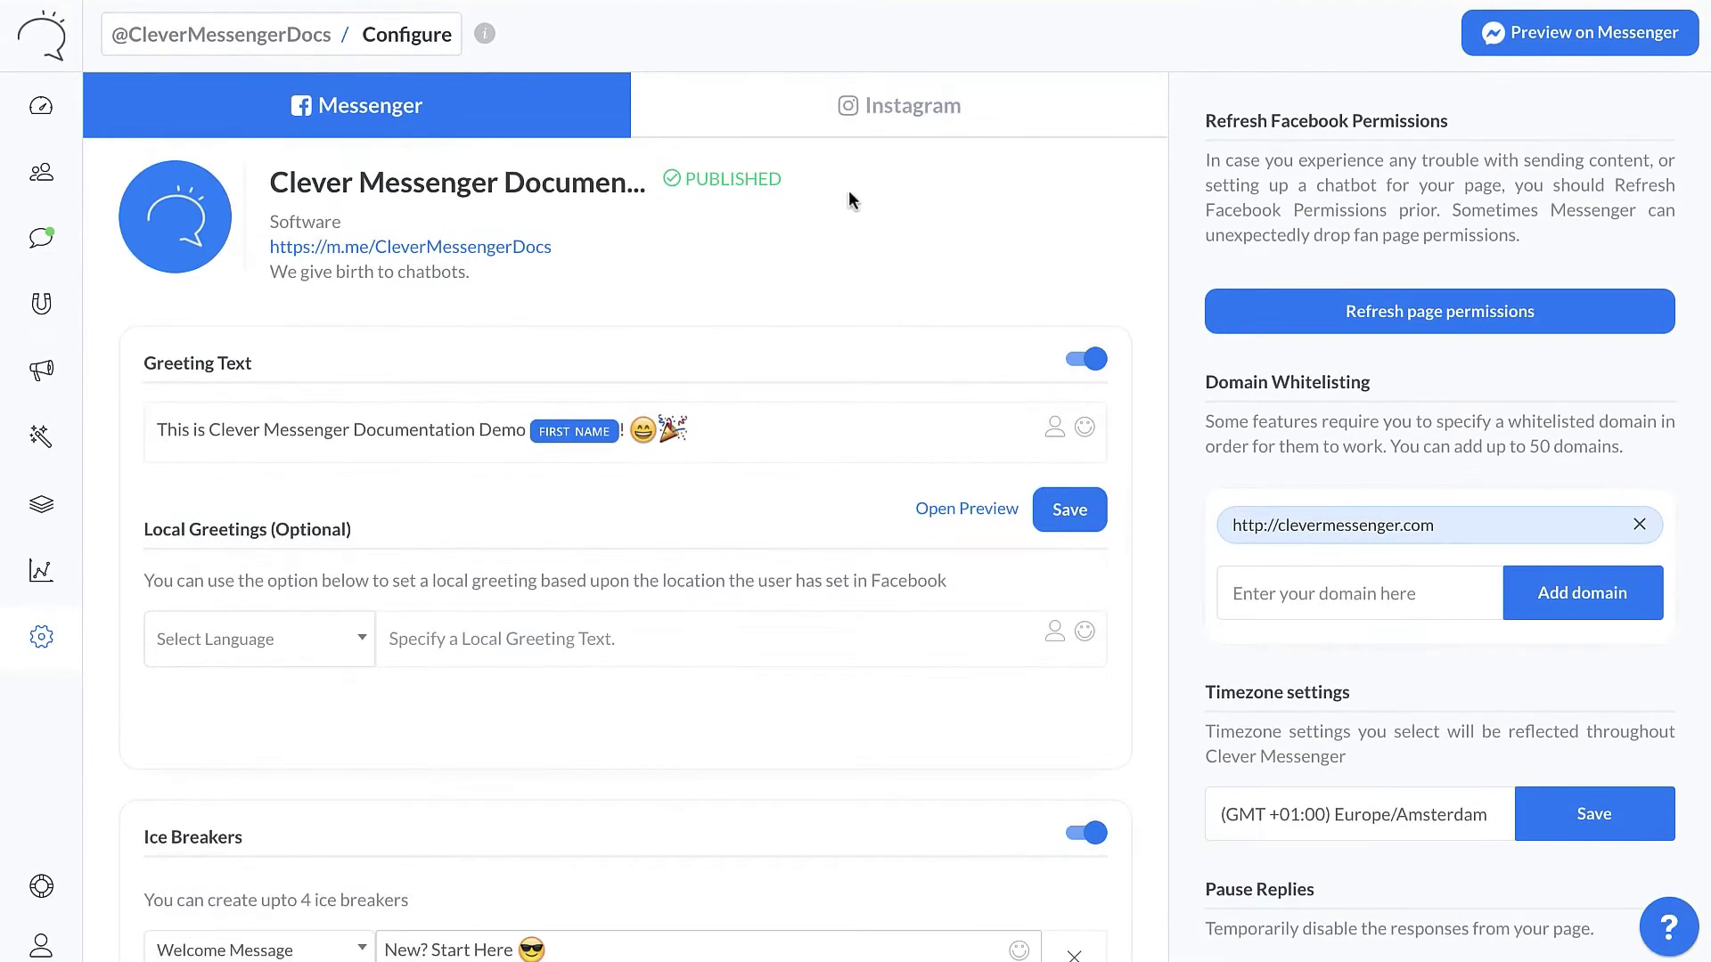
pyautogui.click(860, 111)
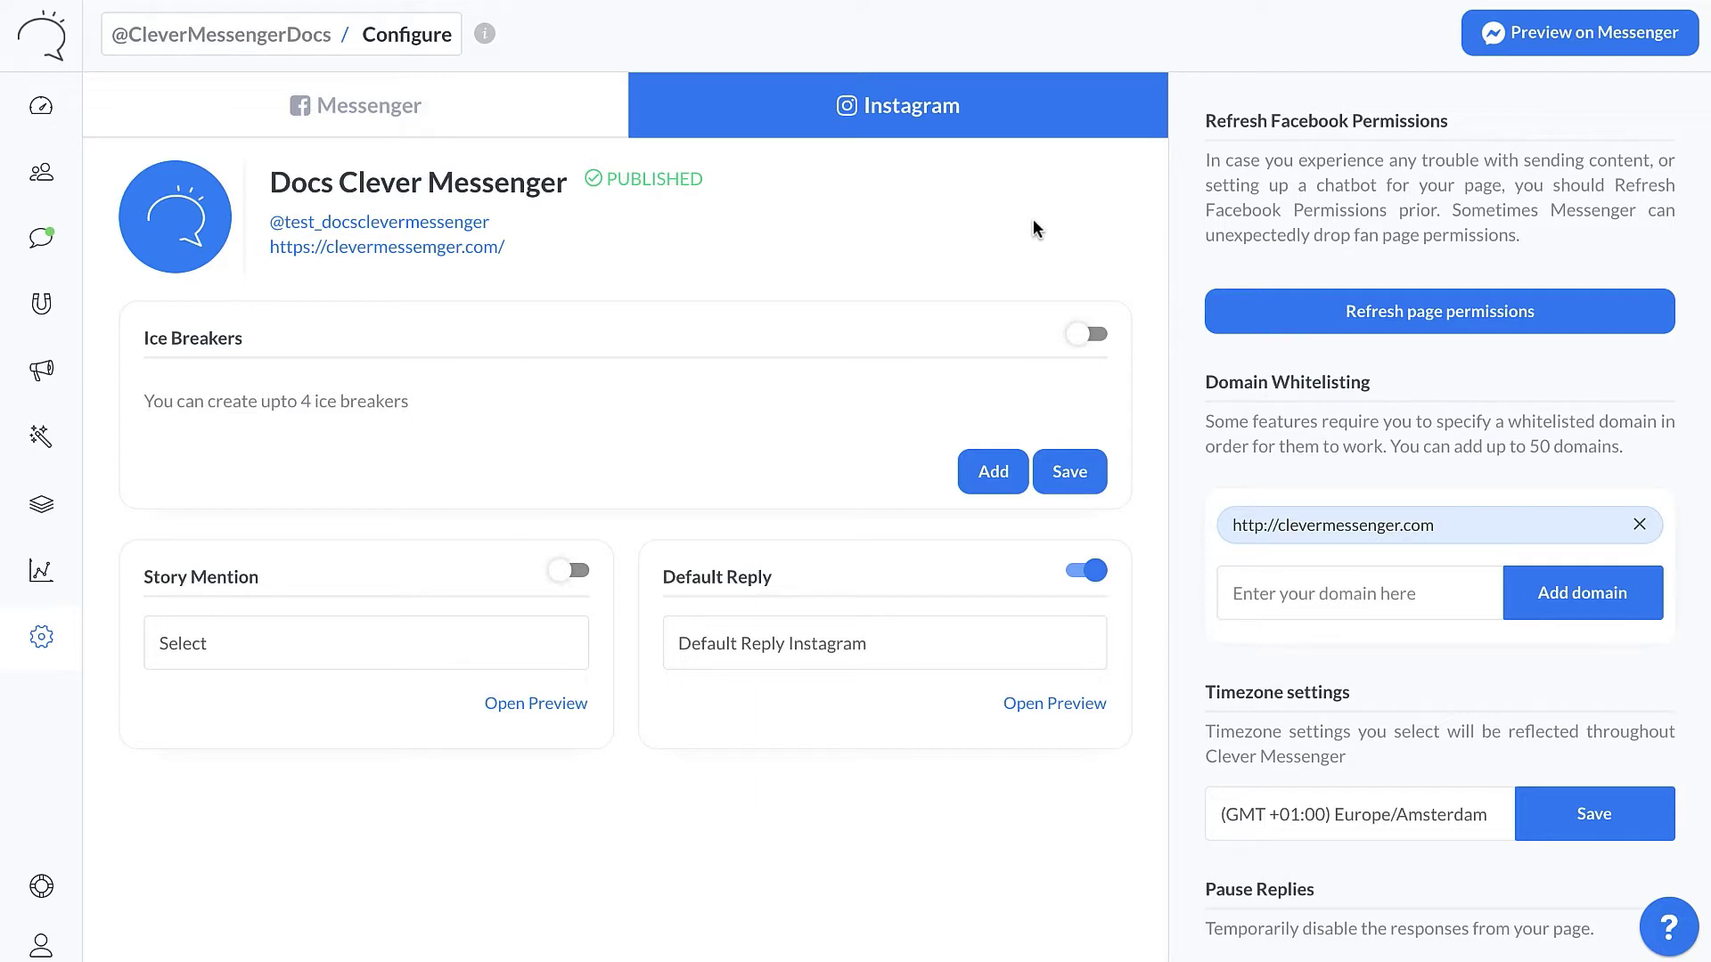
# Switch on Instagram Ice Breakers and keep one empty flow-and-question row
pyautogui.click(1070, 338)
pyautogui.click(985, 472)
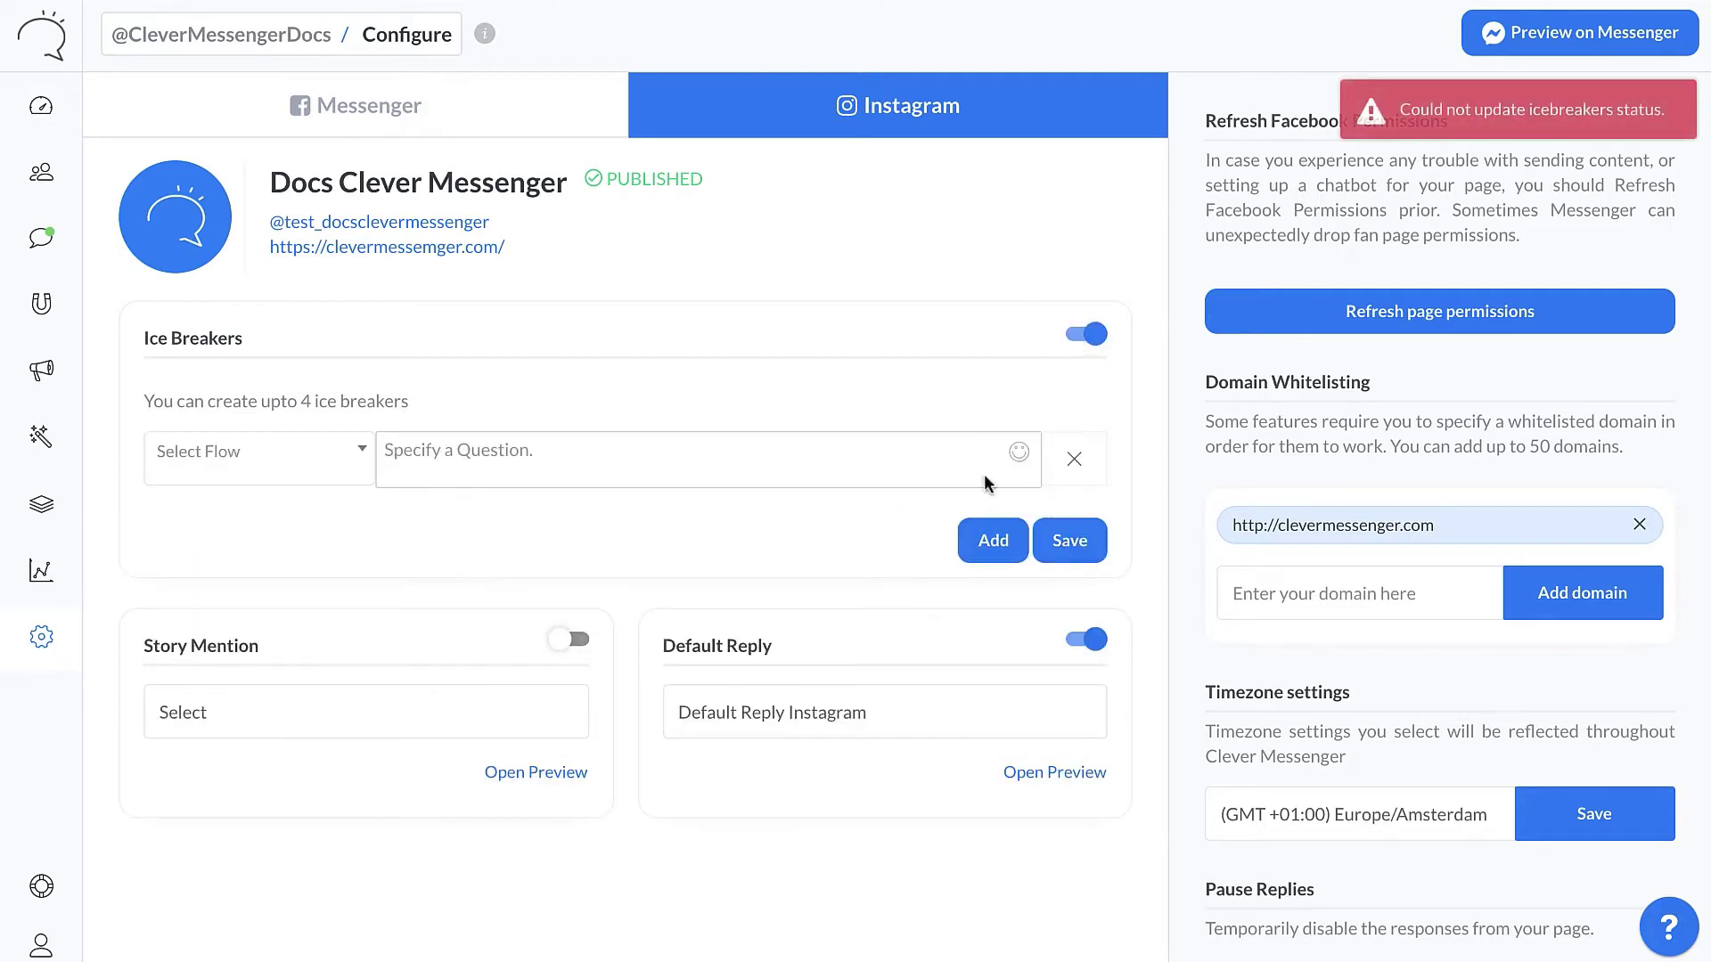
pyautogui.click(990, 535)
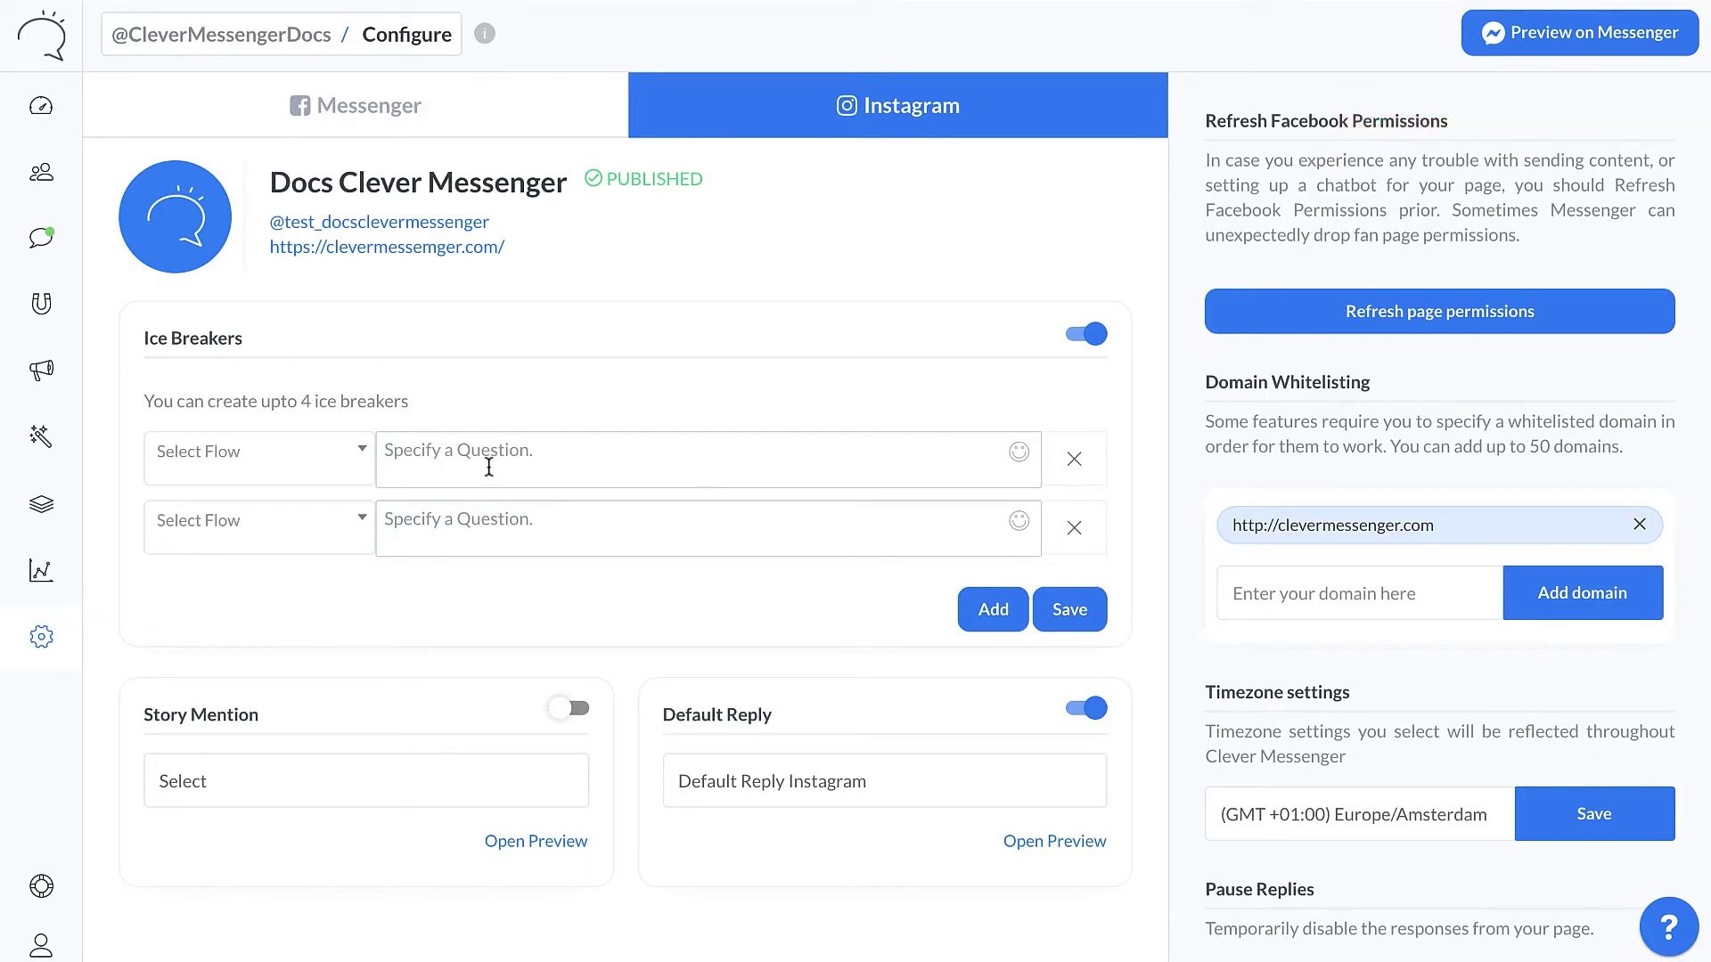
pyautogui.click(1074, 529)
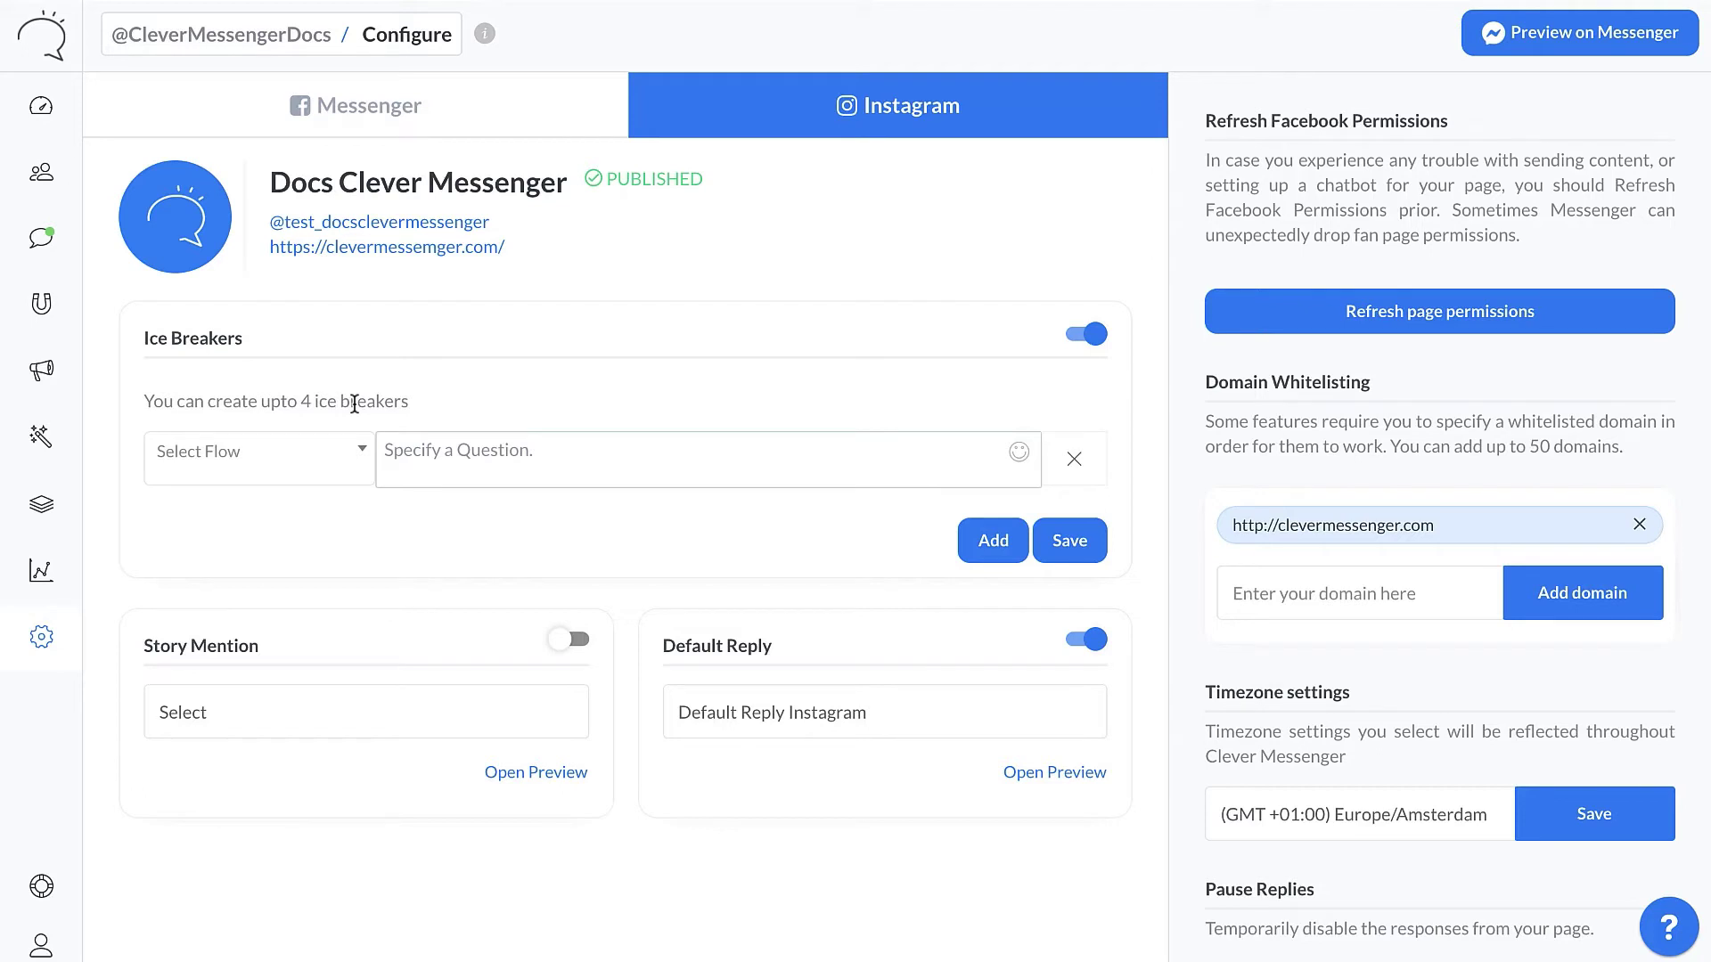
pyautogui.click(303, 105)
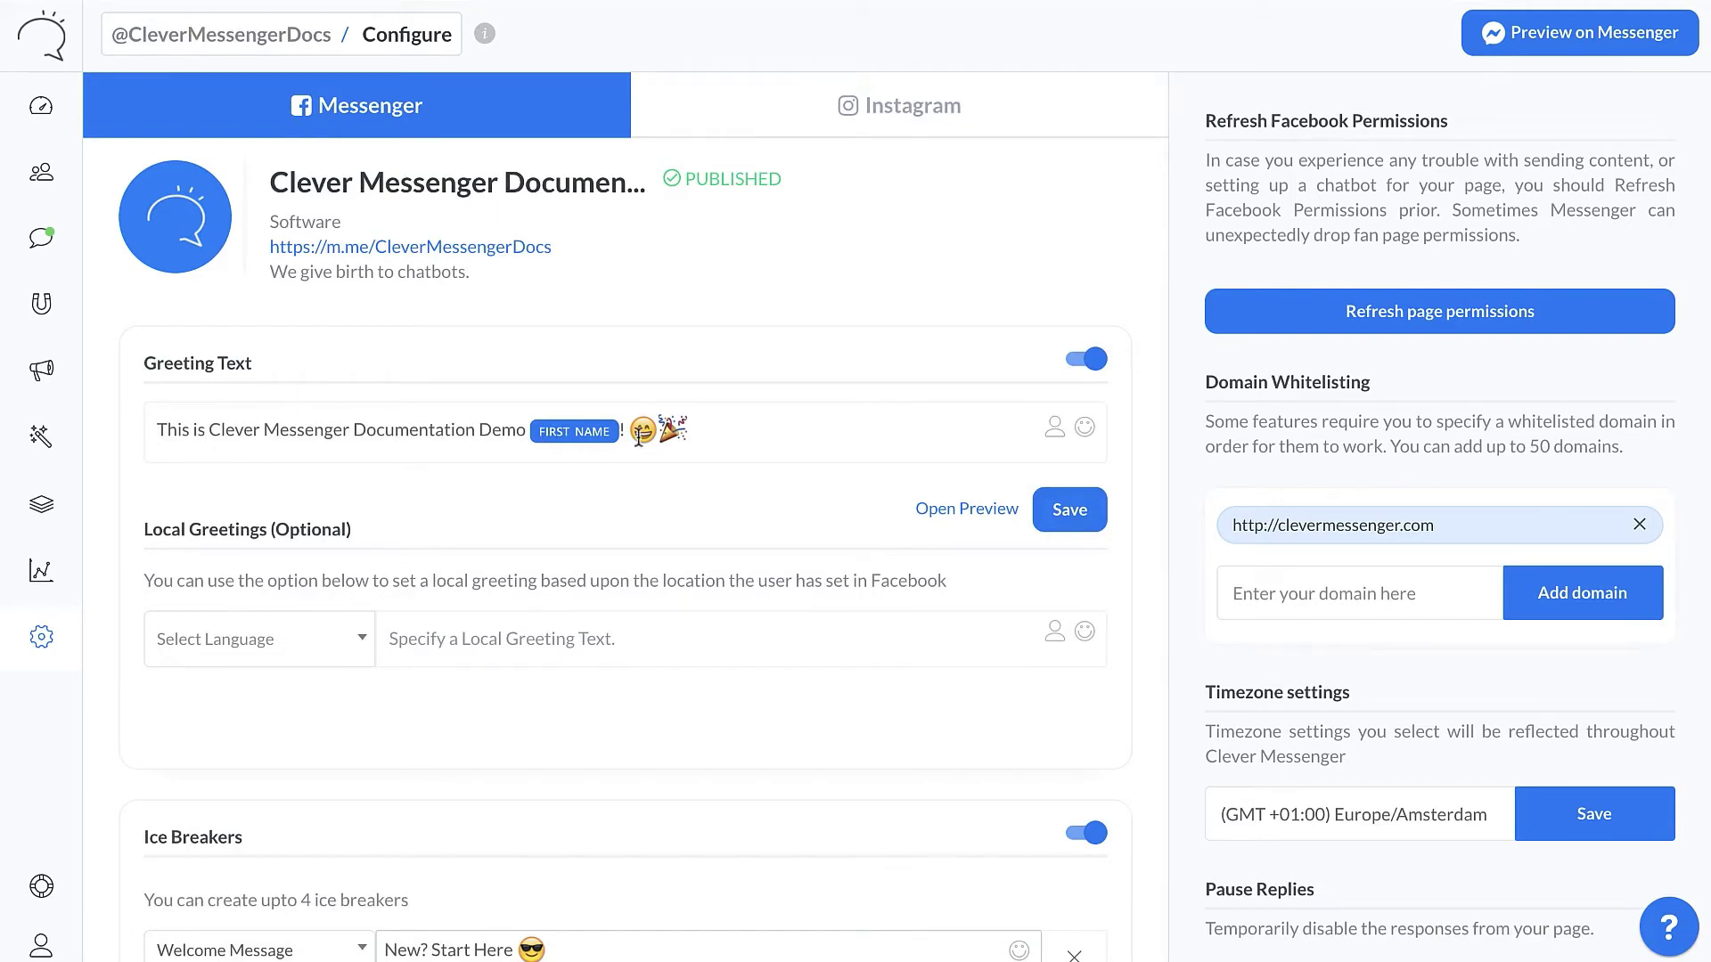
pyautogui.scroll(-1, 531, 419)
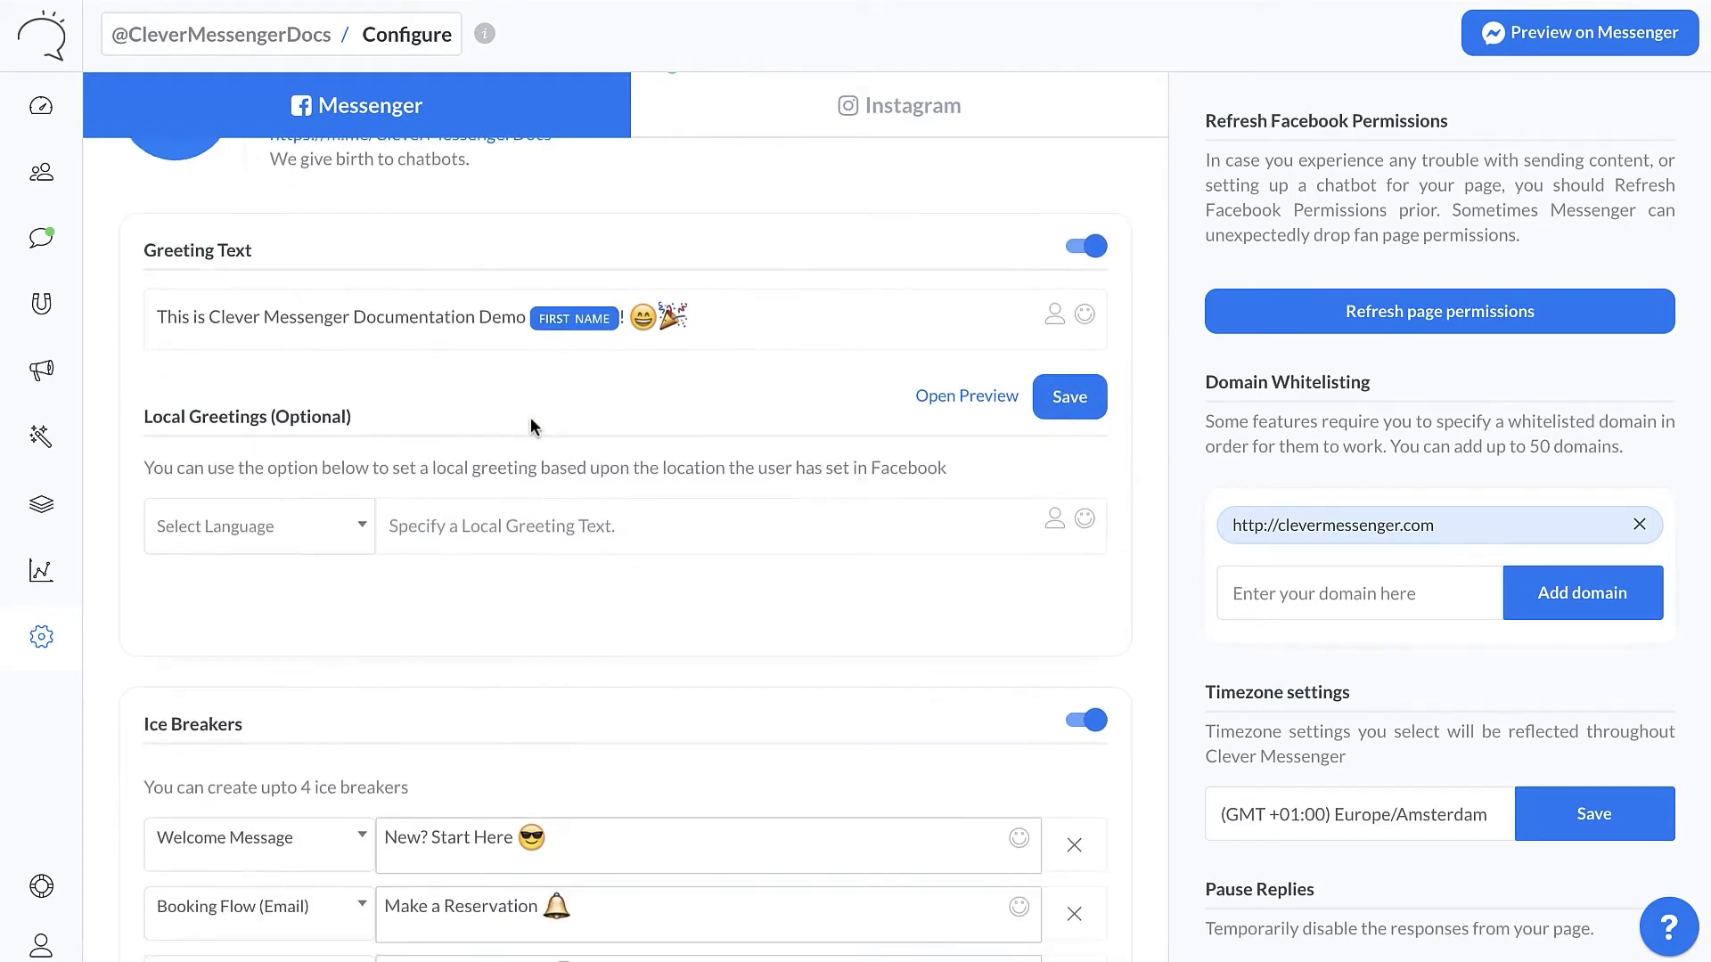
pyautogui.scroll(-1, 506, 403)
pyautogui.scroll(2, 419, 668)
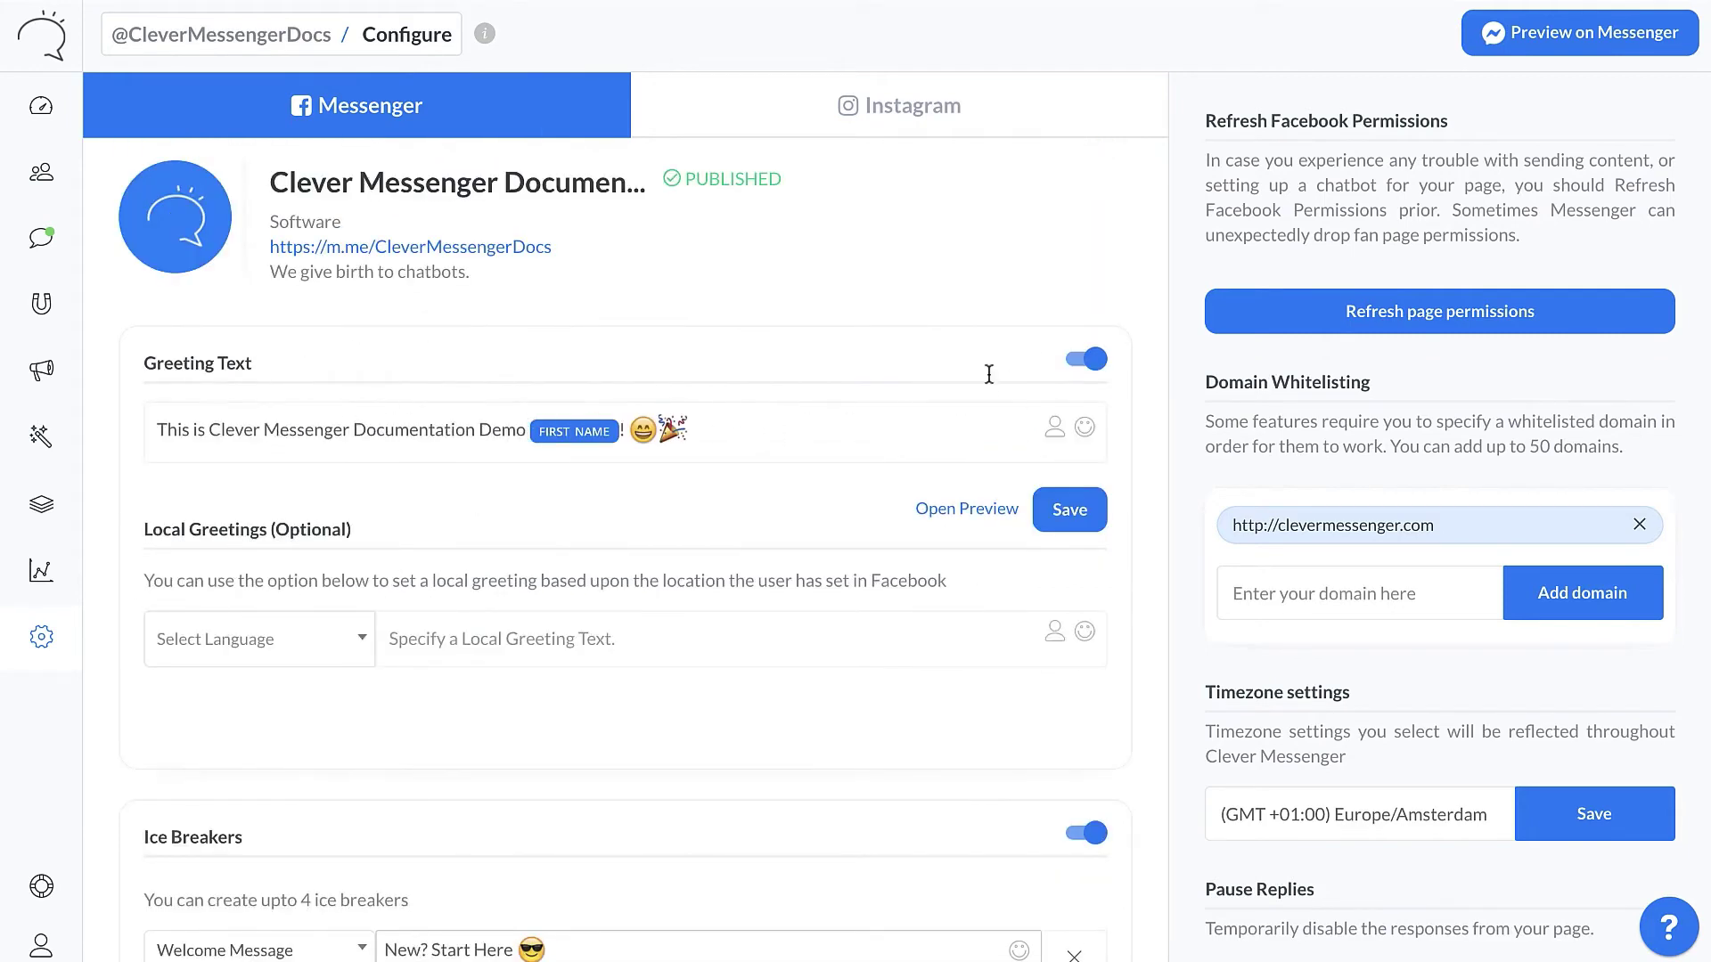
pyautogui.click(838, 105)
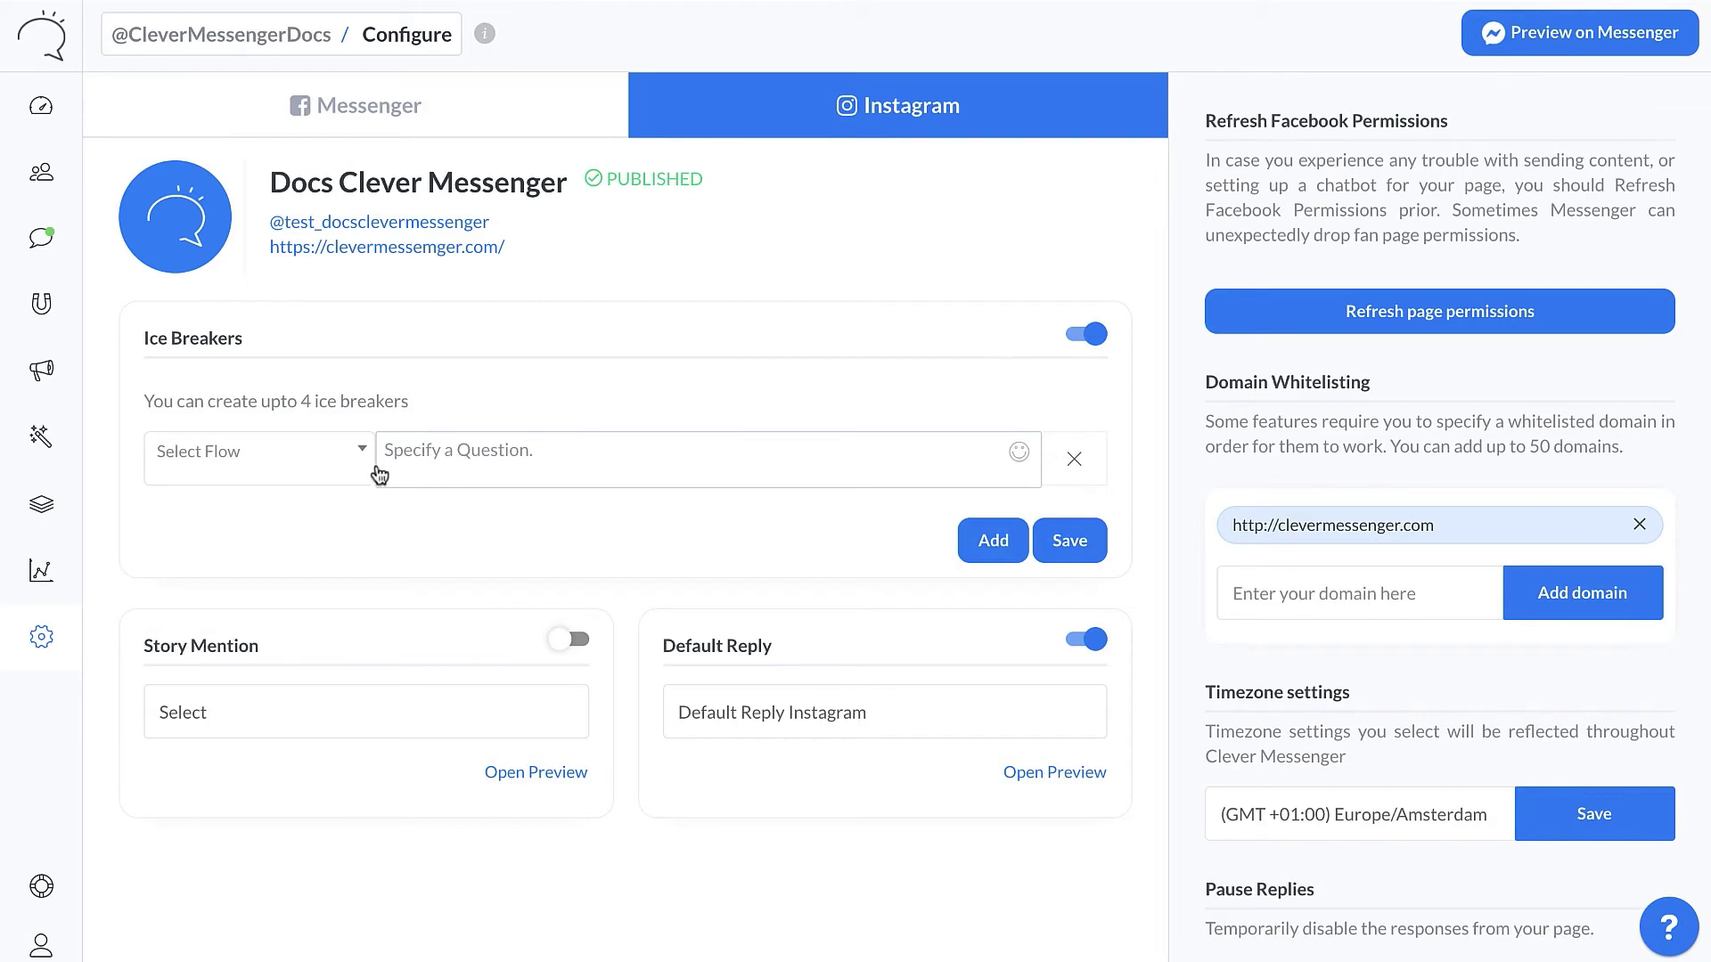
# Set the ice breaker row's flow to Default Reply Instagram
pyautogui.click(360, 467)
pyautogui.click(283, 553)
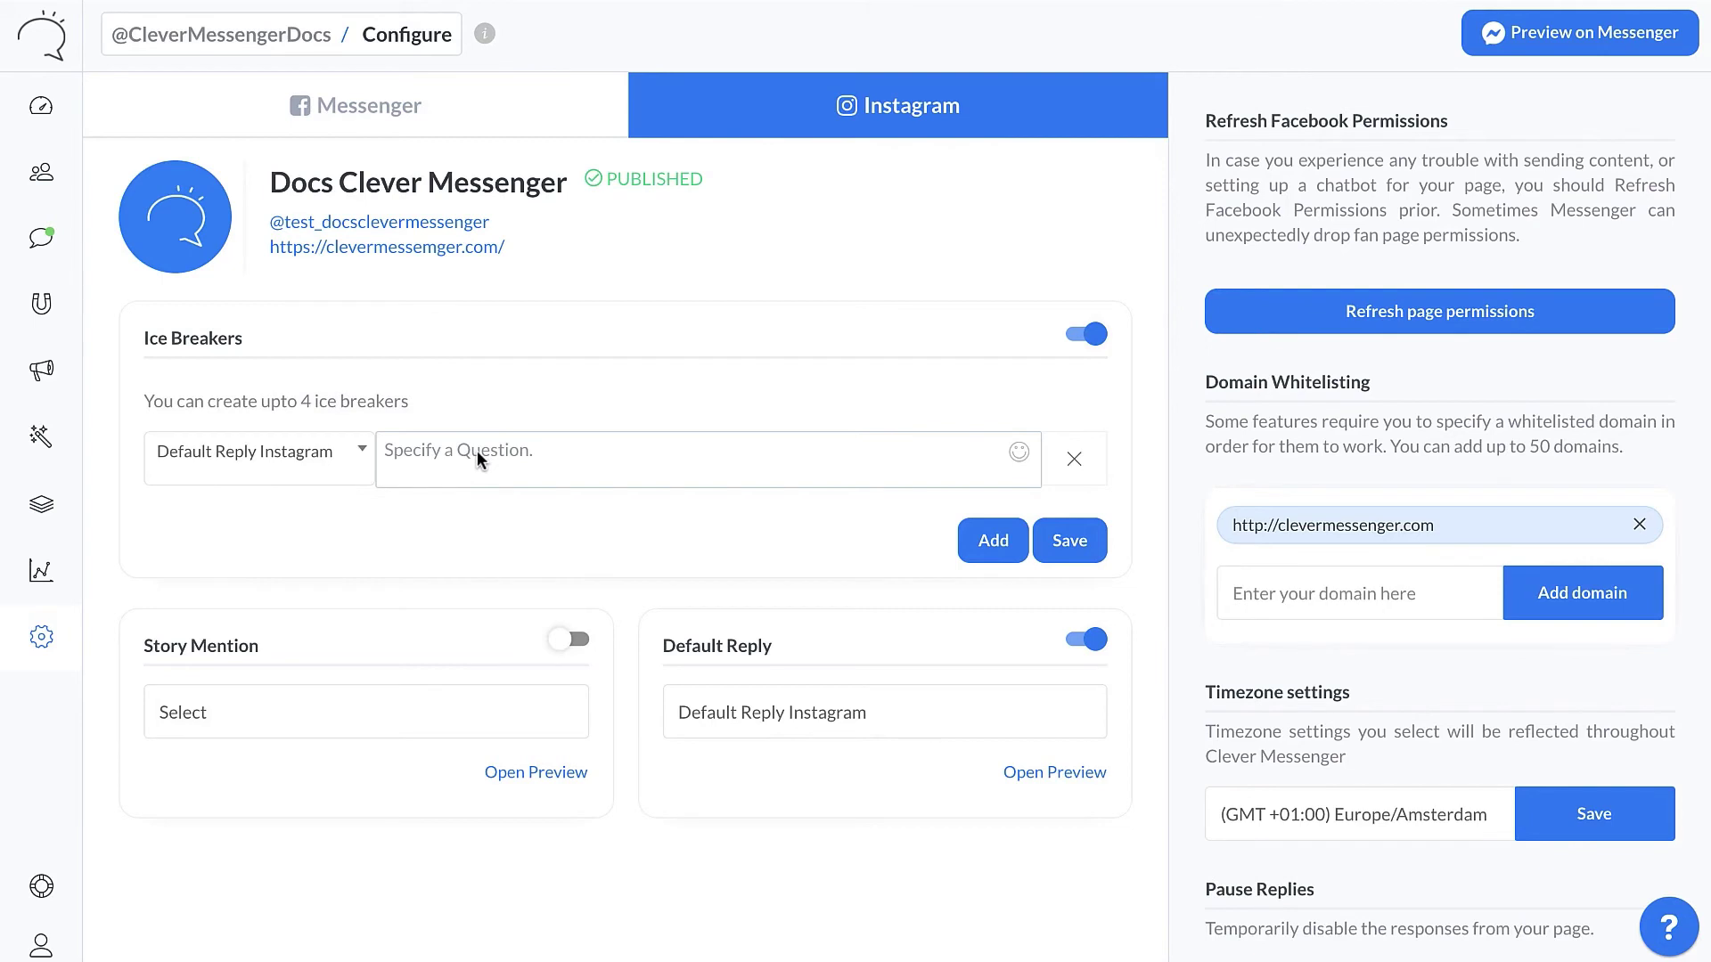
# Replace the question text with "Let's have a chat!" plus a thumbs-up emoji
pyautogui.click(968, 455)
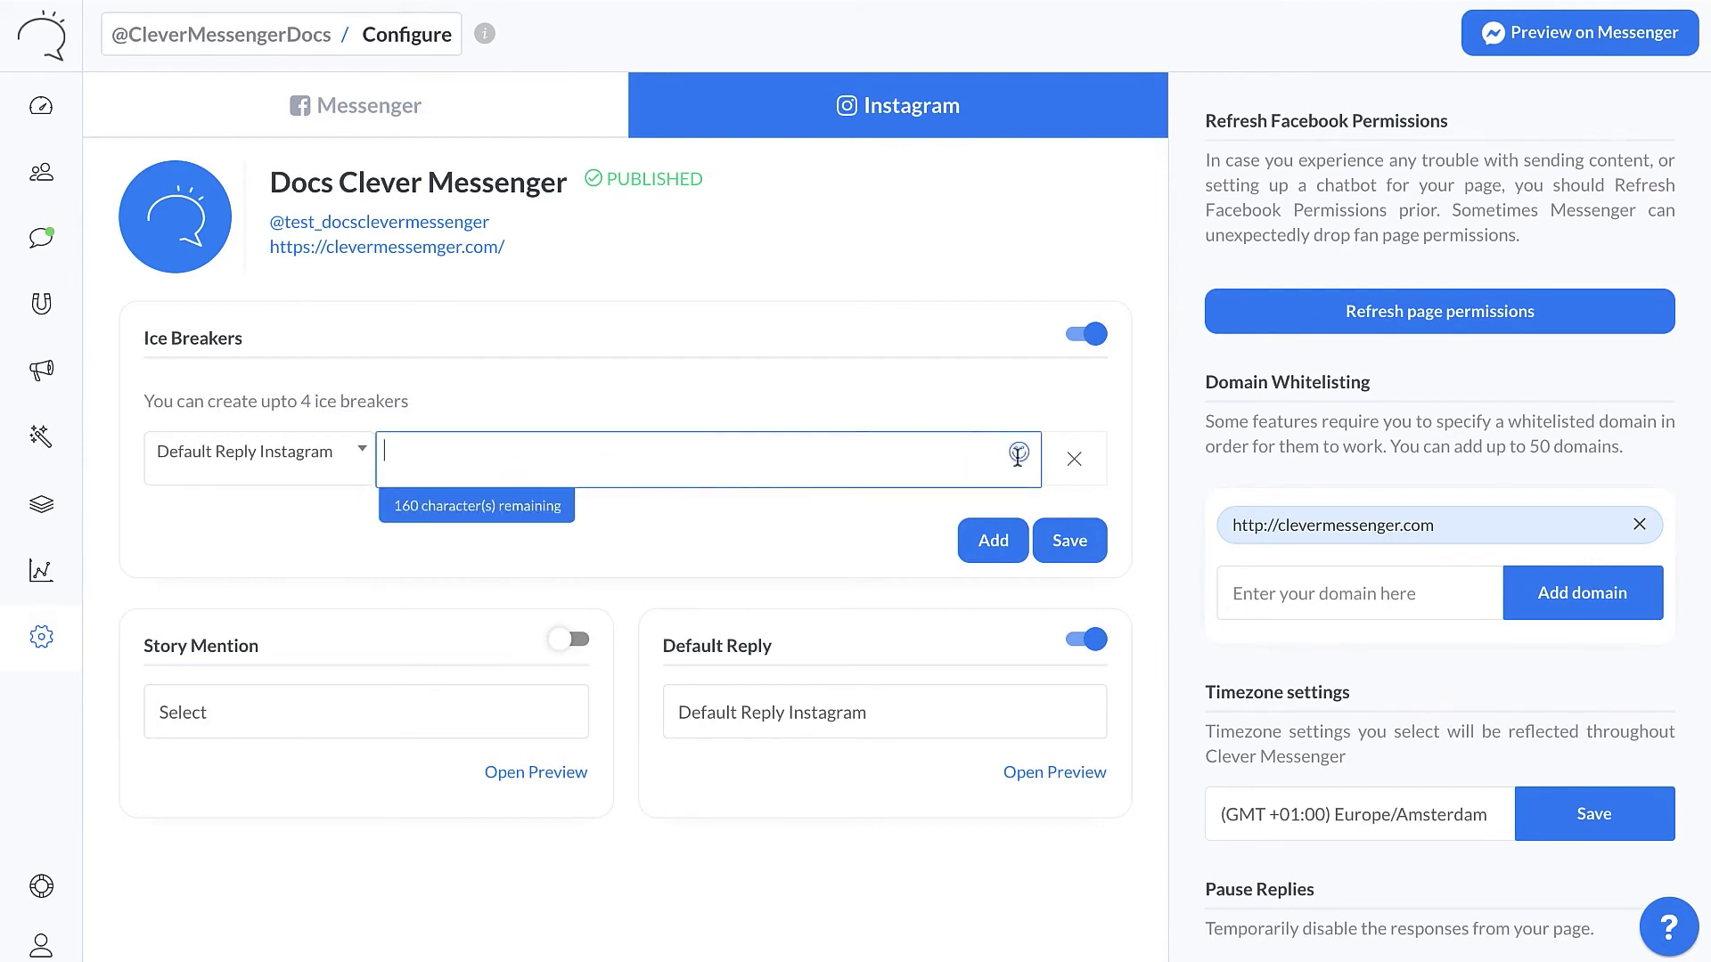
pyautogui.write('Get Started')
pyautogui.hotkey('ctrl', 'a')
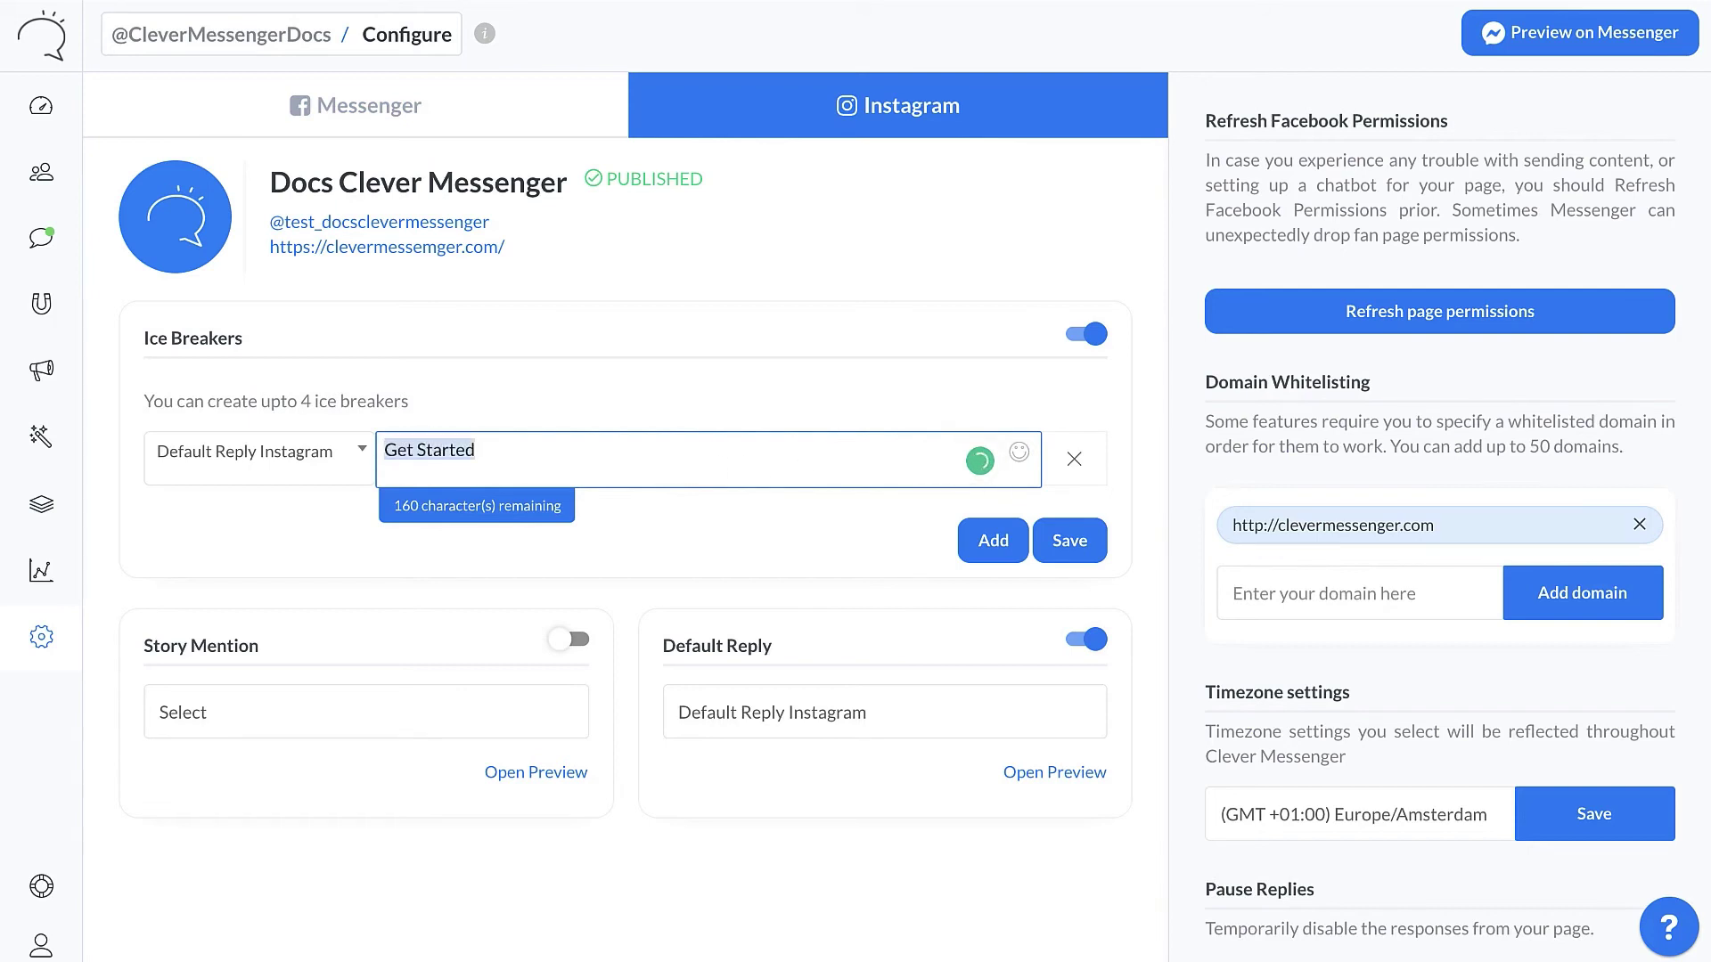
pyautogui.write("Let's have a chat!")
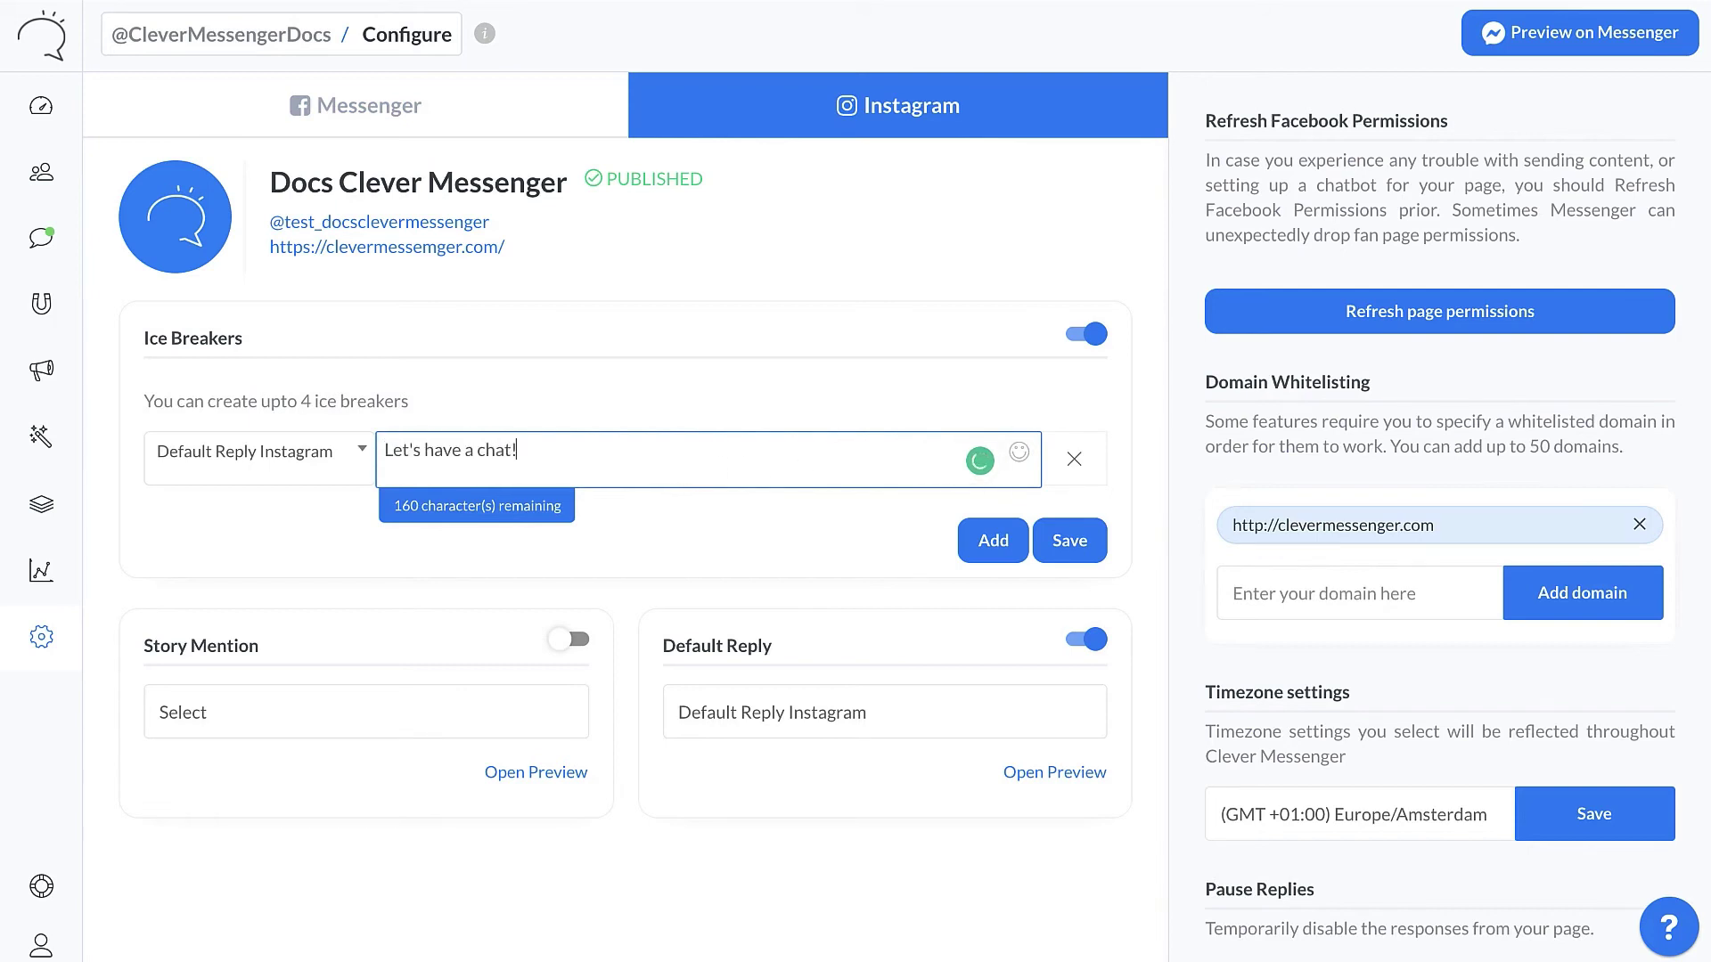
pyautogui.click(1019, 451)
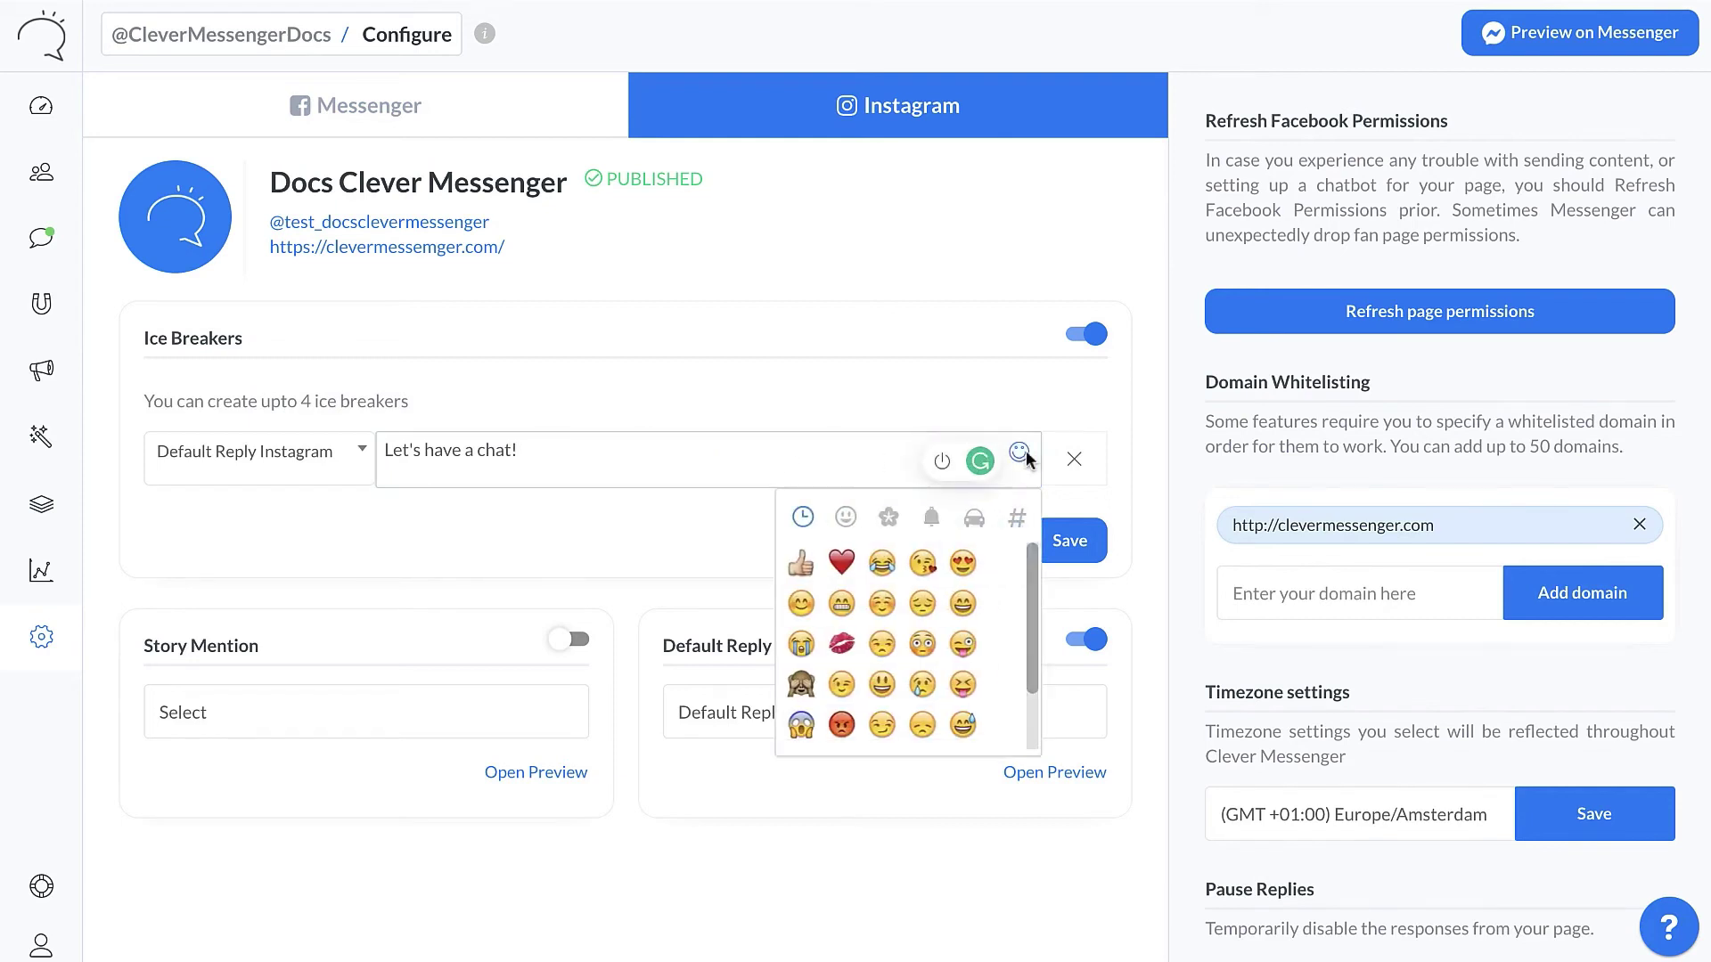
pyautogui.click(800, 562)
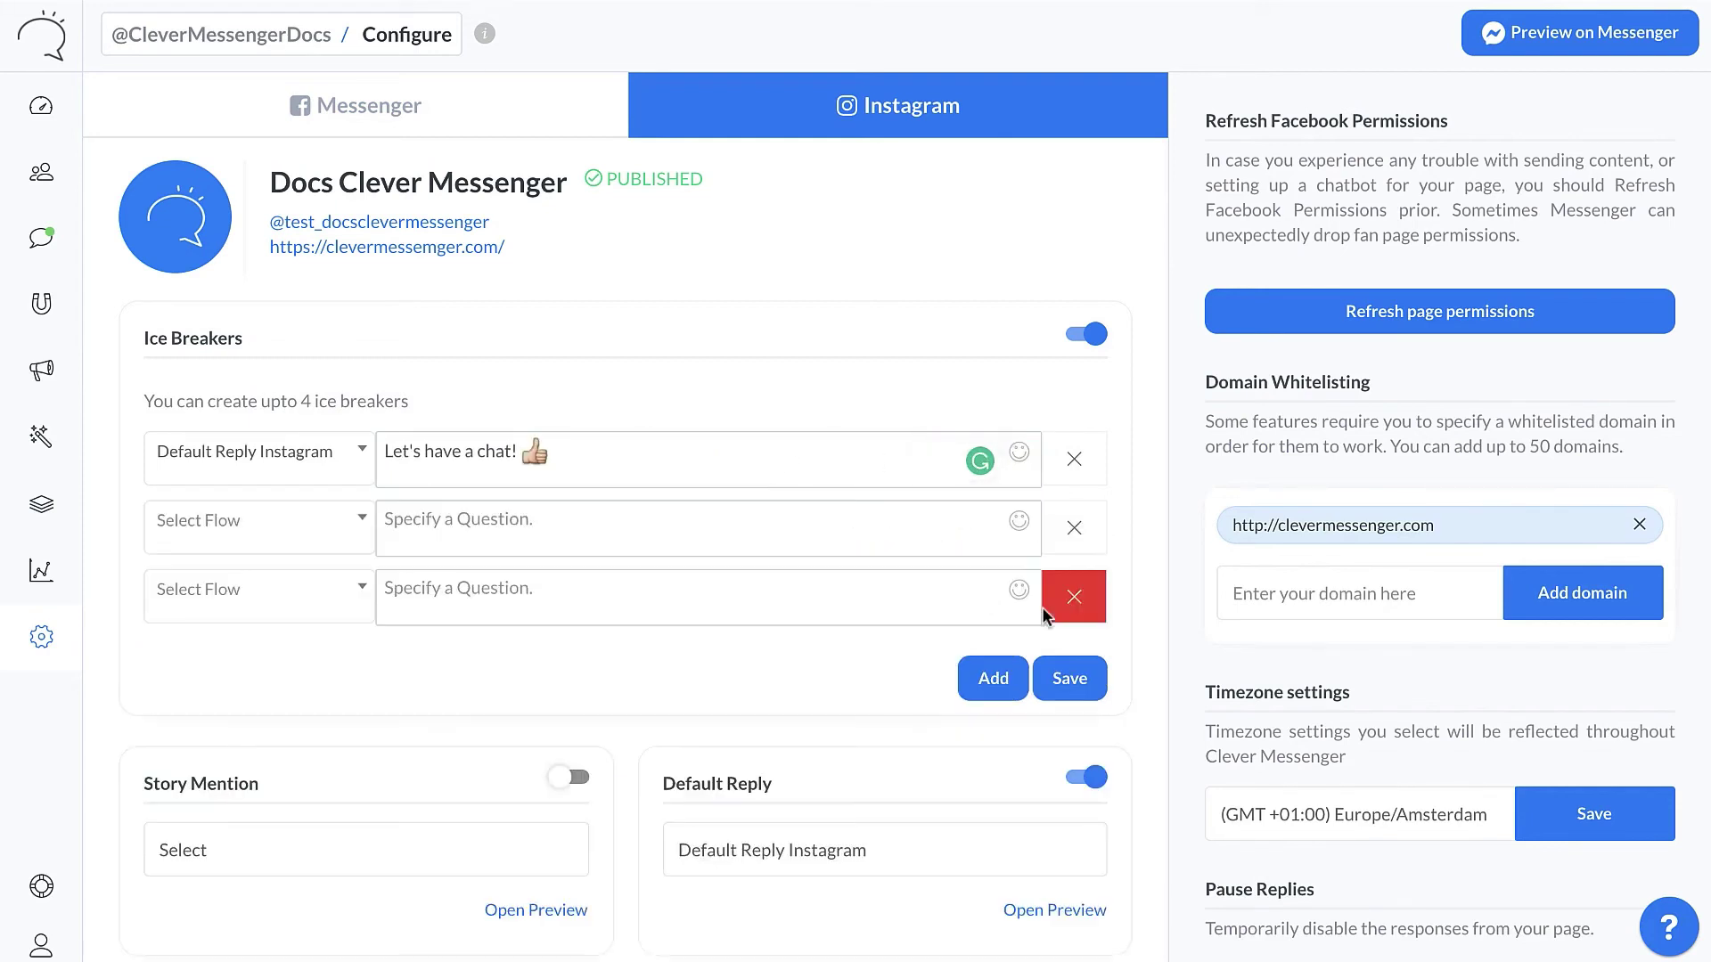
# Delete every empty ice breaker row, leaving only the "Let's have a chat! 👍" entry
pyautogui.click(1076, 533)
pyautogui.click(1079, 553)
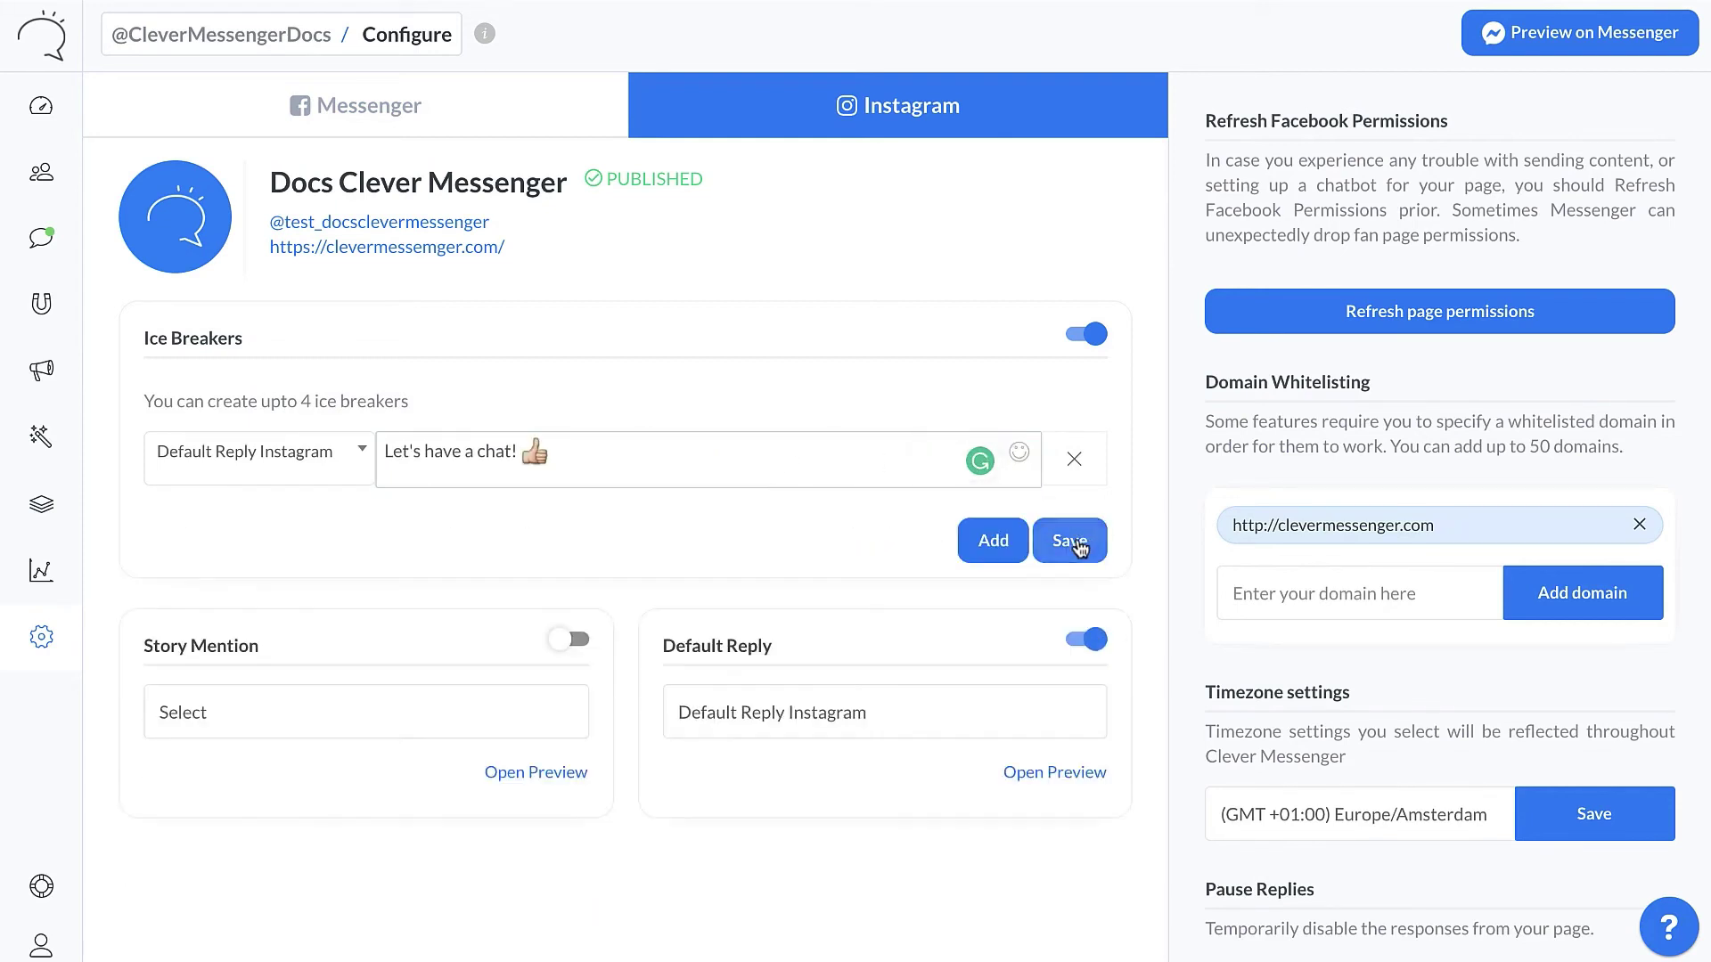
pyautogui.click(989, 539)
pyautogui.click(984, 609)
pyautogui.click(990, 674)
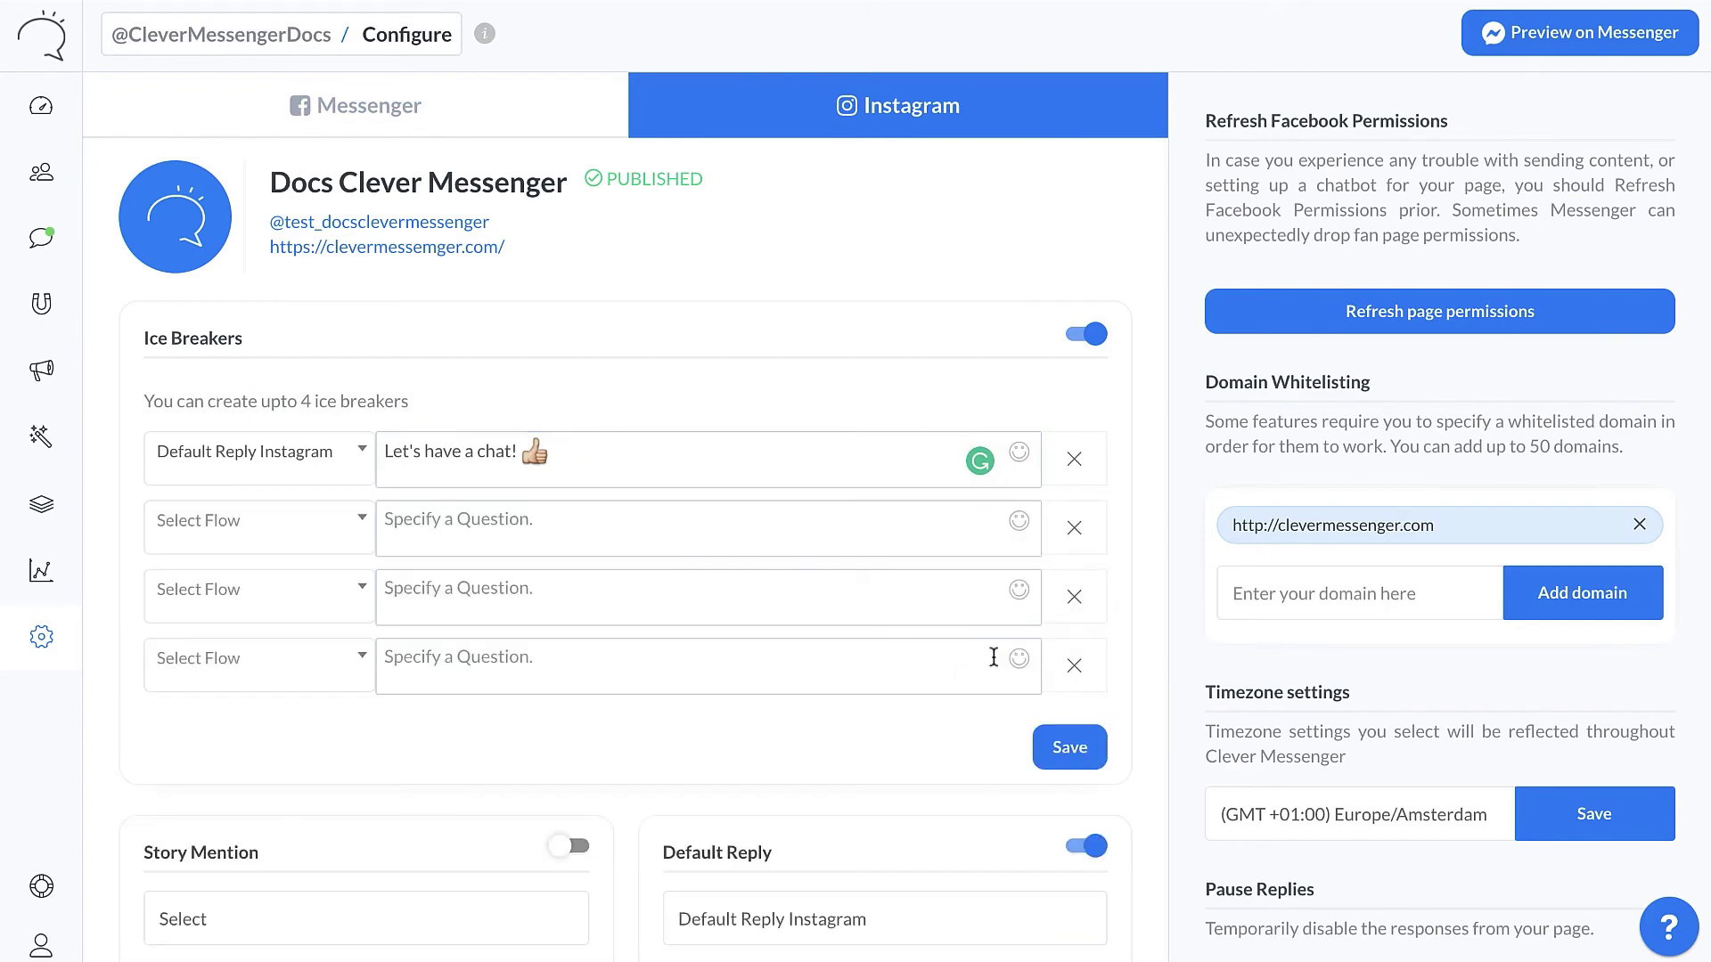
pyautogui.click(1075, 528)
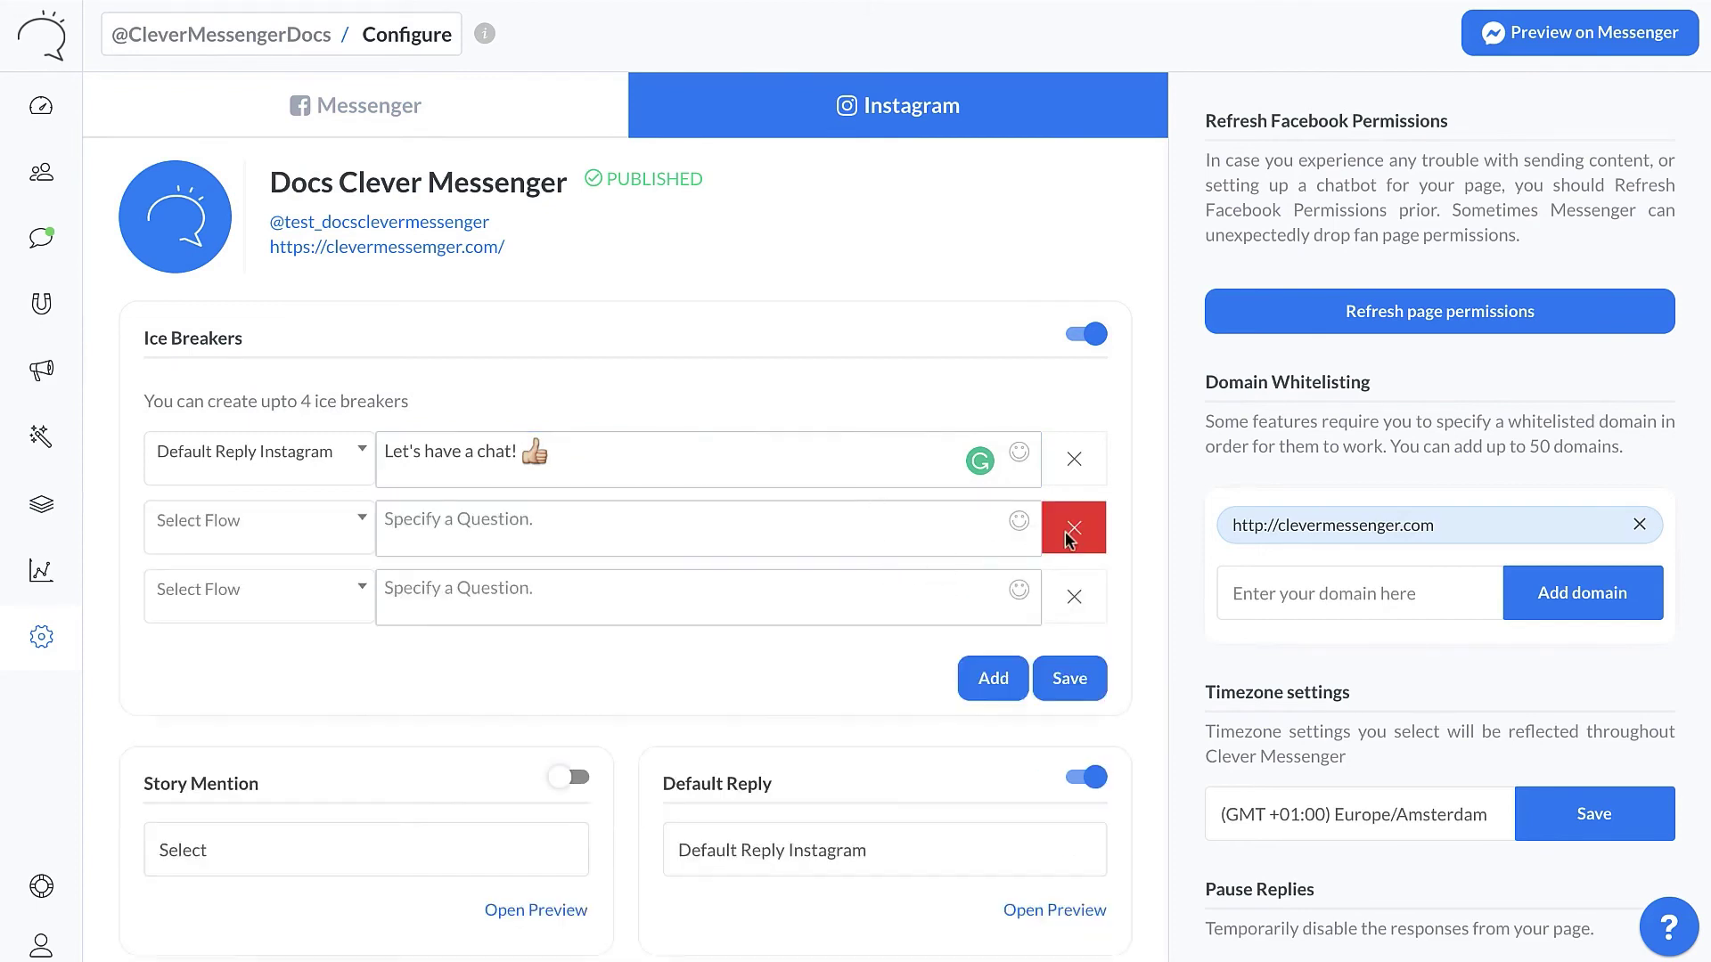
pyautogui.click(1075, 528)
pyautogui.click(1075, 530)
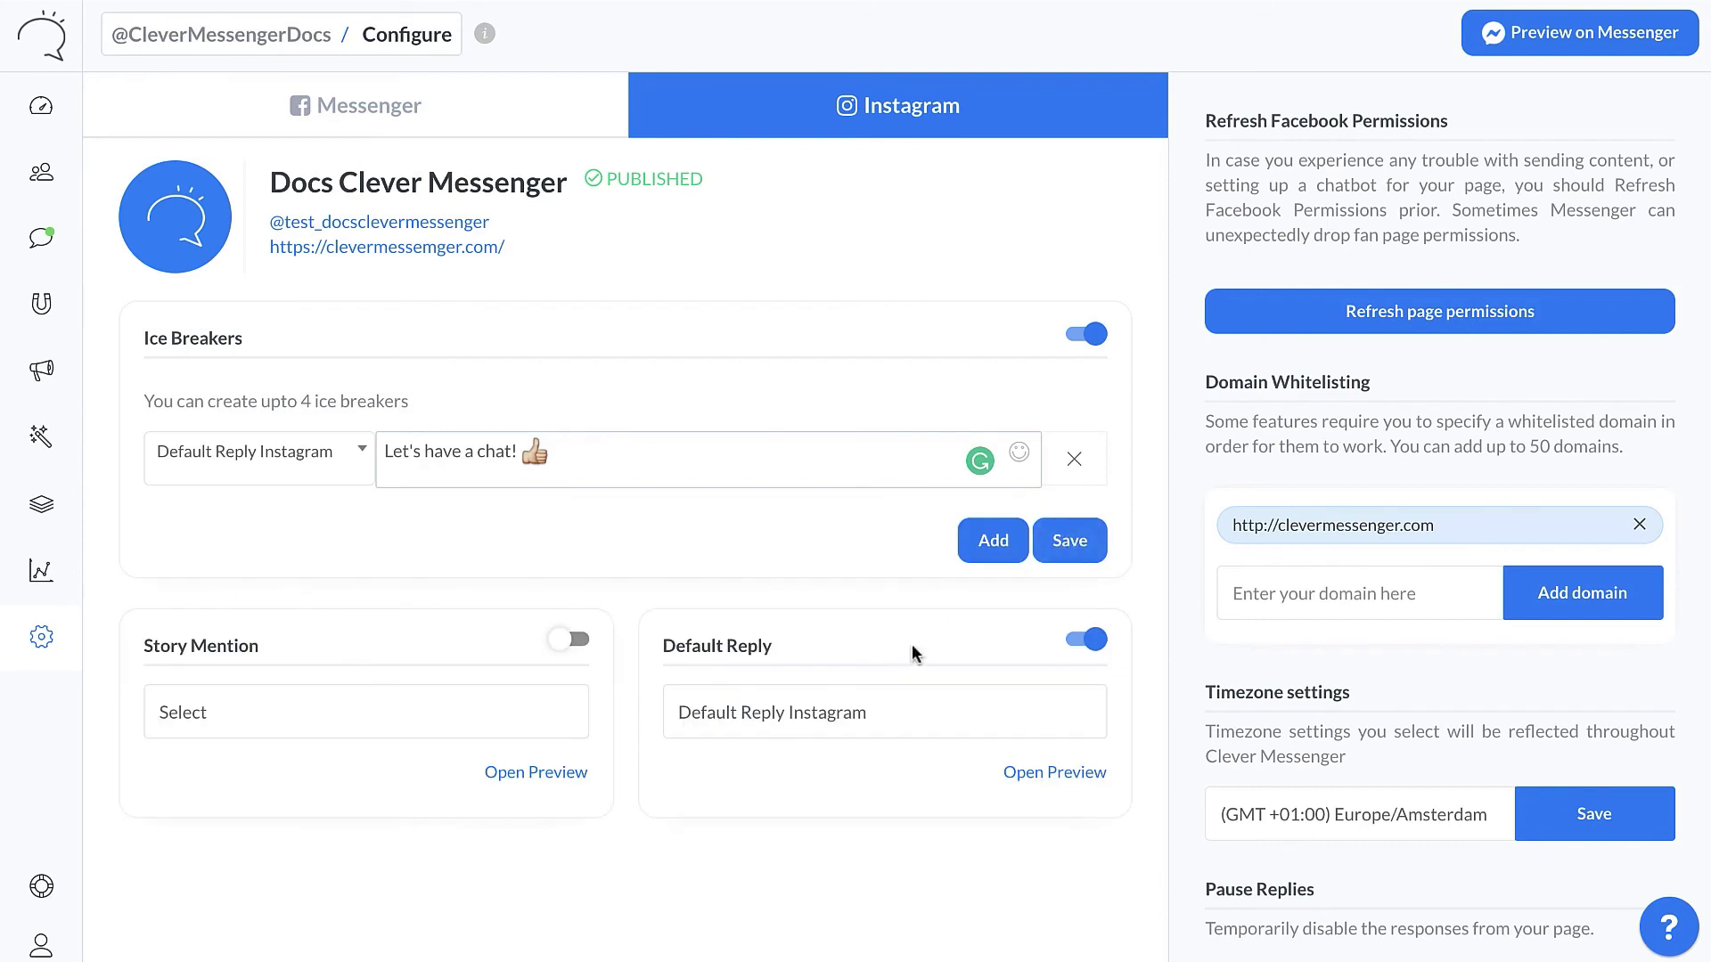